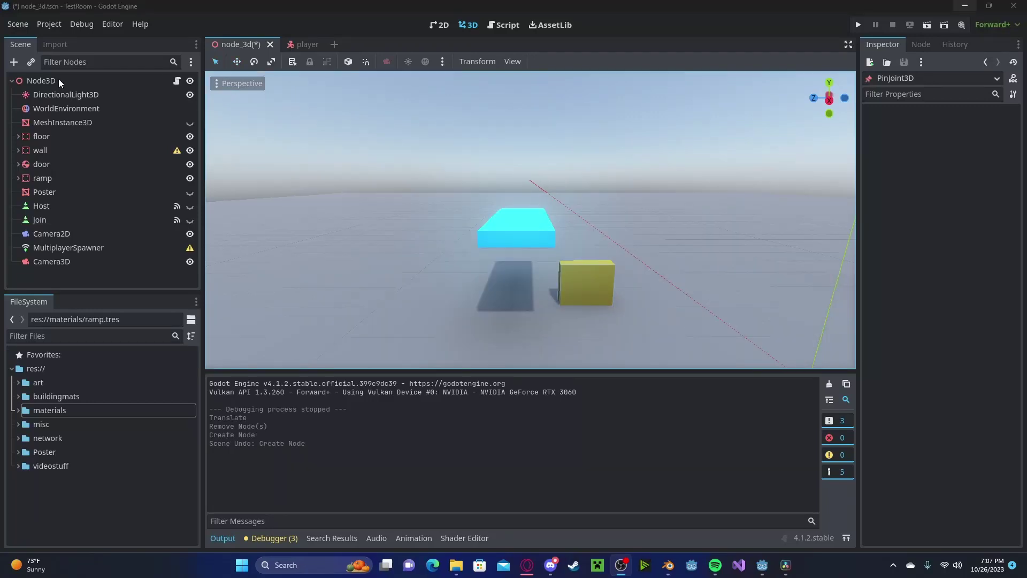
Add a HingeJoint3D node as a child of the Node3D root
{"action": "left_click", "coordinate": [58, 81]}
{"action": "left_click", "coordinate": [20, 63]}
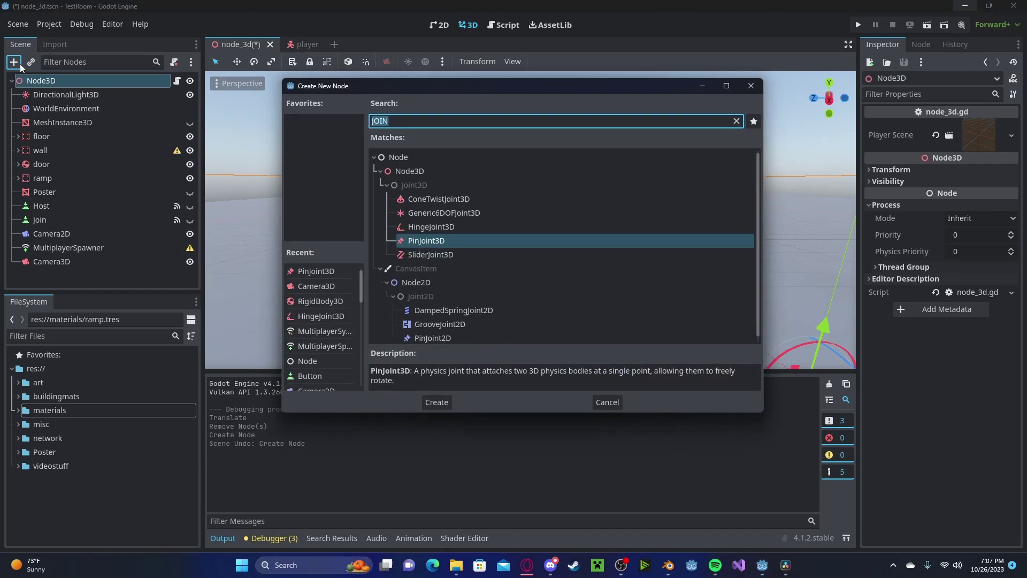
{"action": "double_click", "coordinate": [422, 226]}
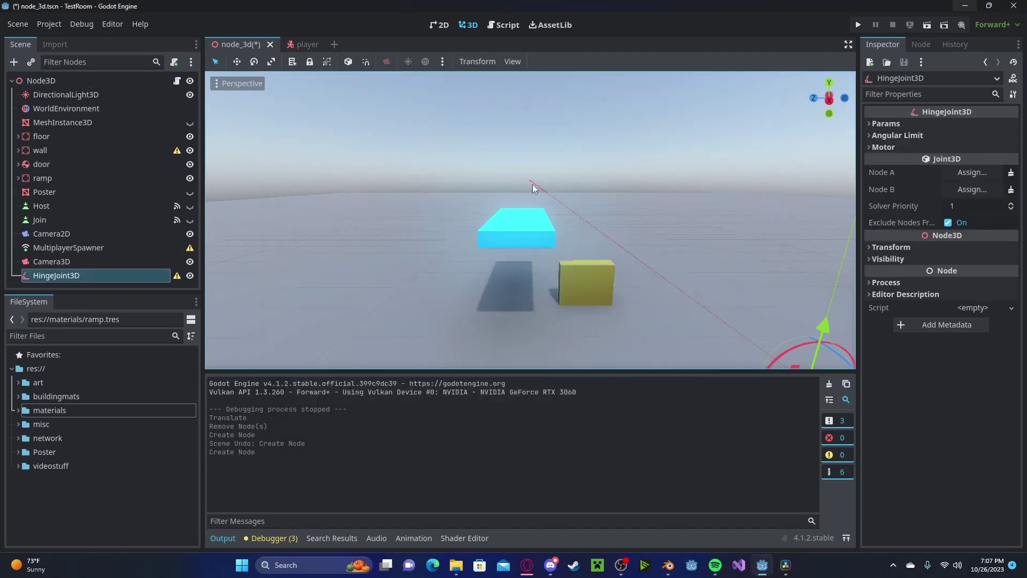
Raise the hinge joint along the Y axis and shift it along the X axis until it lines up with the door
{"action": "right_click_drag", "start_coordinate": [532, 185], "coordinate": [583, 188]}
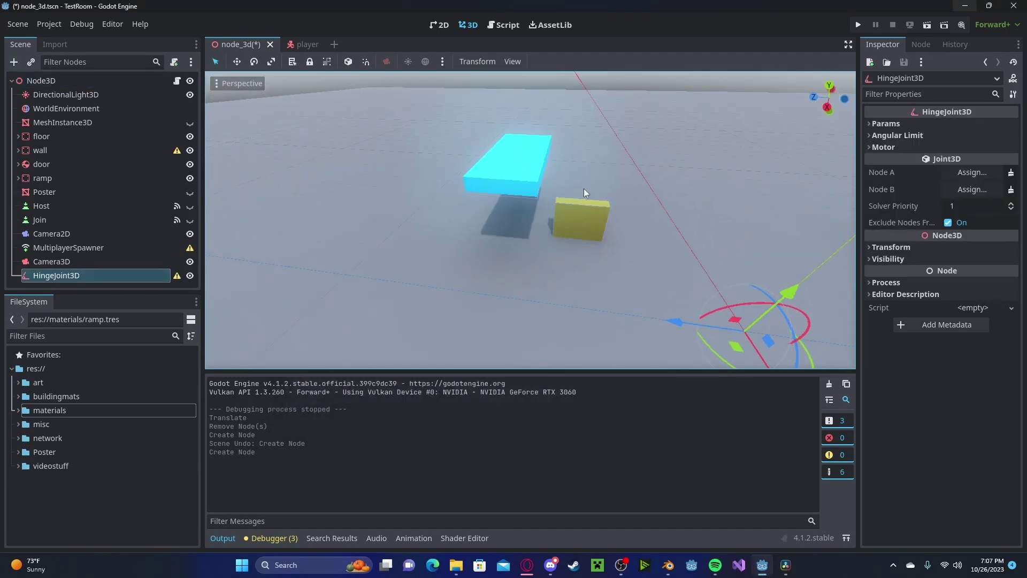
{"action": "right_click_drag", "start_coordinate": [726, 284], "coordinate": [749, 287]}
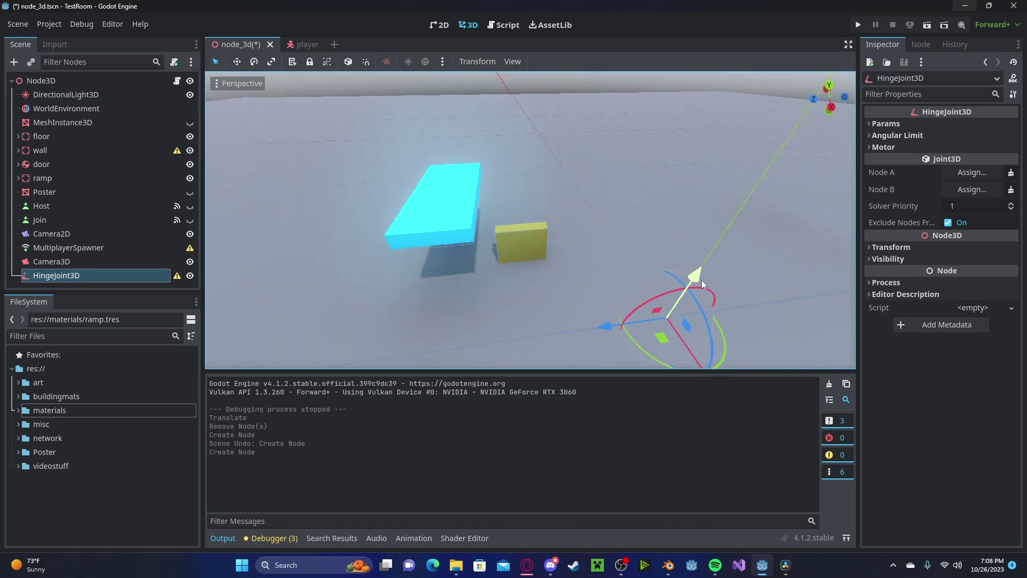
{"action": "left_click_drag", "start_coordinate": [702, 281], "coordinate": [728, 185]}
{"action": "right_click_drag", "start_coordinate": [729, 185], "coordinate": [669, 205]}
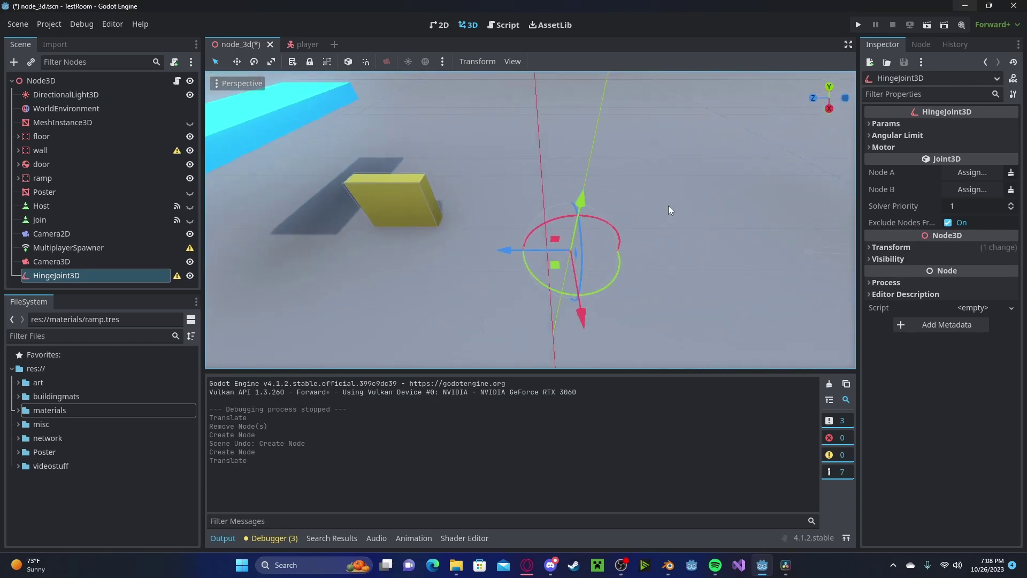
{"action": "left_click_drag", "start_coordinate": [573, 311], "coordinate": [546, 225]}
{"action": "right_click_drag", "start_coordinate": [546, 224], "coordinate": [663, 203]}
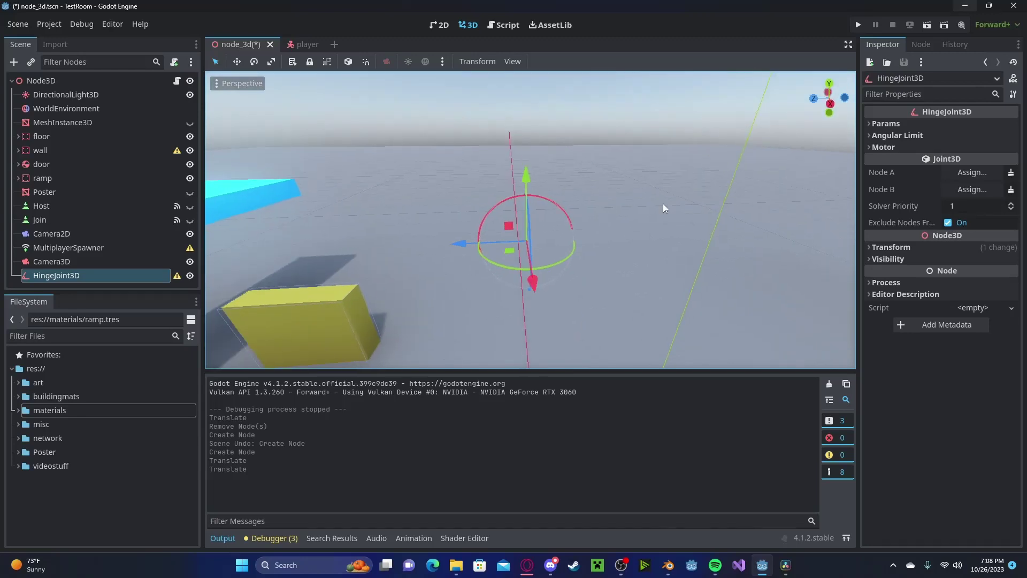
Assign the door as Node B of the hinge joint
{"action": "left_click", "coordinate": [959, 188]}
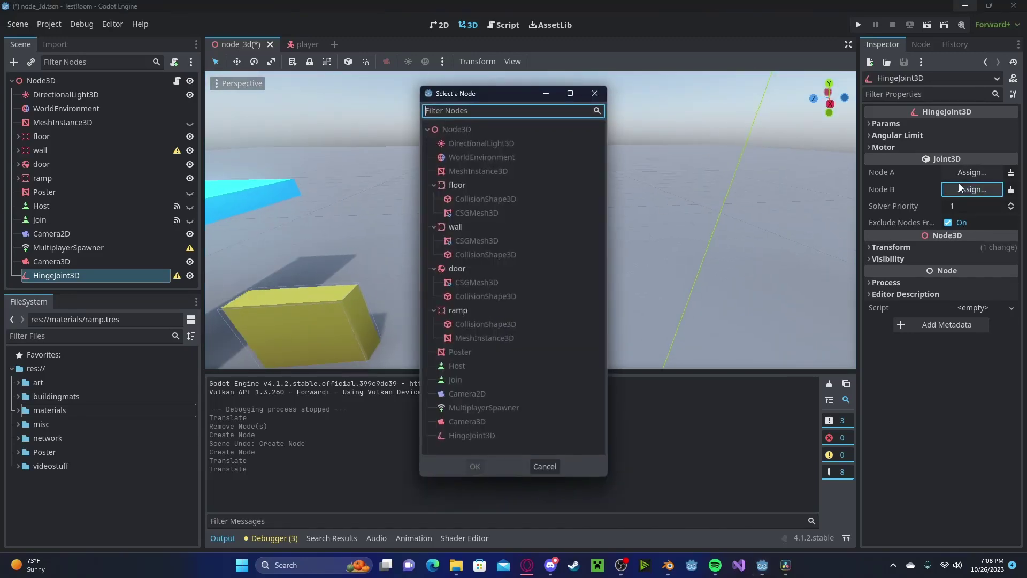
{"action": "double_click", "coordinate": [457, 269]}
{"action": "mouse_move", "coordinate": [658, 211]}
{"action": "right_mouse_down"}
{"action": "mouse_move", "coordinate": [594, 209]}
{"action": "mouse_move", "coordinate": [658, 210]}
{"action": "right_mouse_up"}
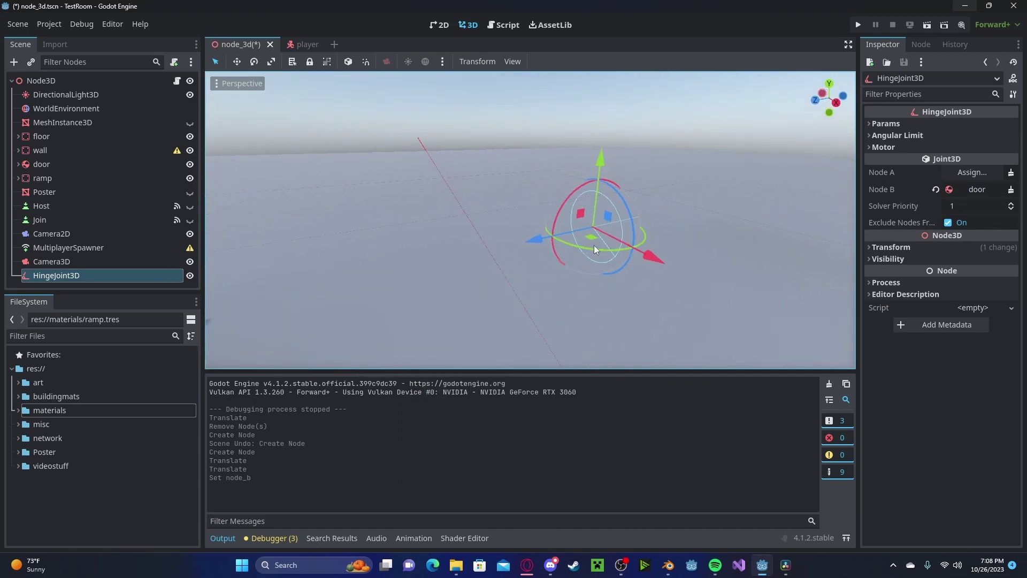
Move the hinge joint along the Z axis to the edge of the cyan door
{"action": "right_click_drag", "start_coordinate": [577, 250], "coordinate": [540, 250]}
{"action": "key", "text": "s"}
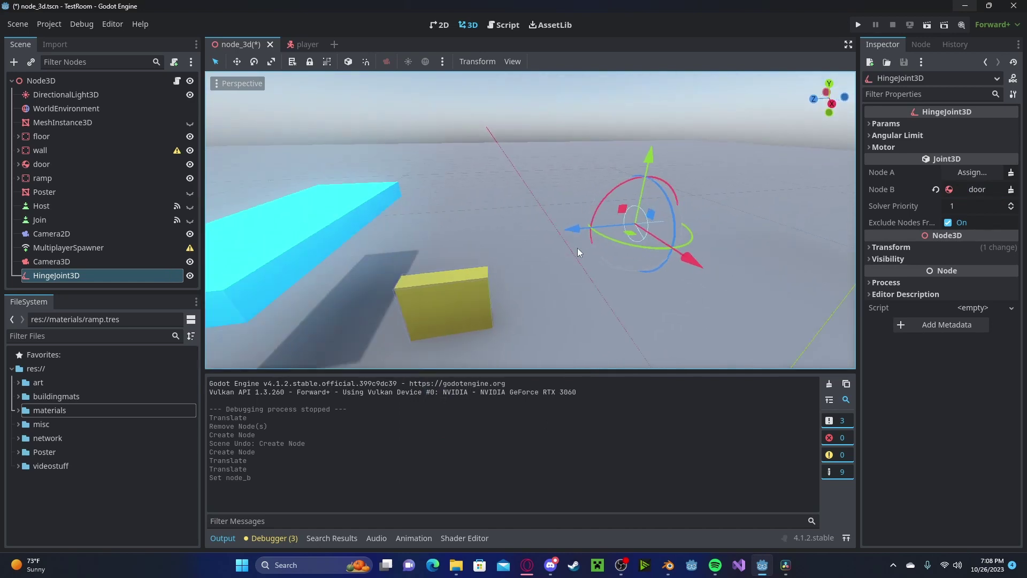
{"action": "left_click_drag", "start_coordinate": [584, 228], "coordinate": [314, 227]}
Run the project to test how the door swings on the hinge, and stop it
{"action": "right_click_drag", "start_coordinate": [403, 215], "coordinate": [382, 215]}
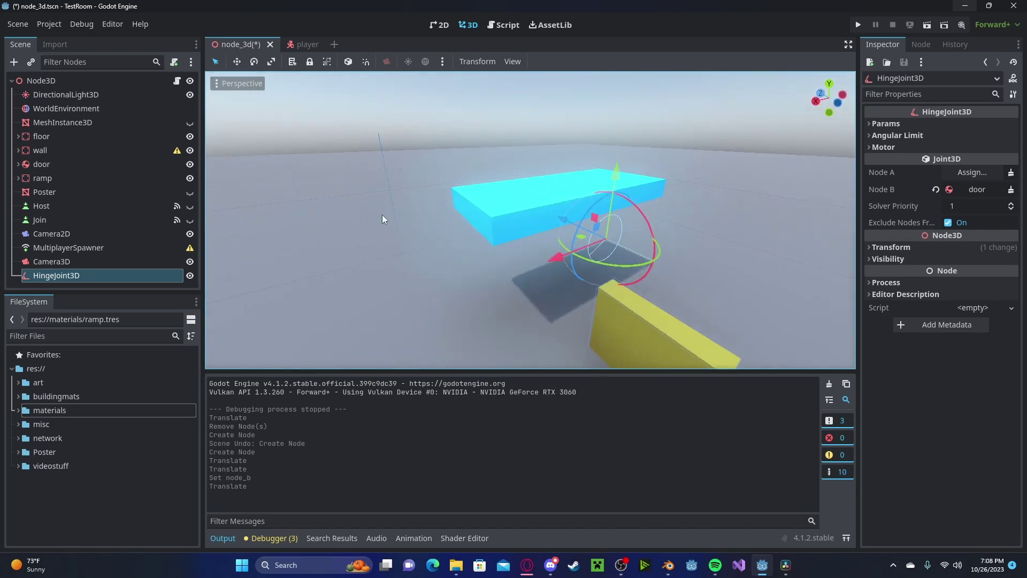
{"action": "left_click", "coordinate": [857, 24]}
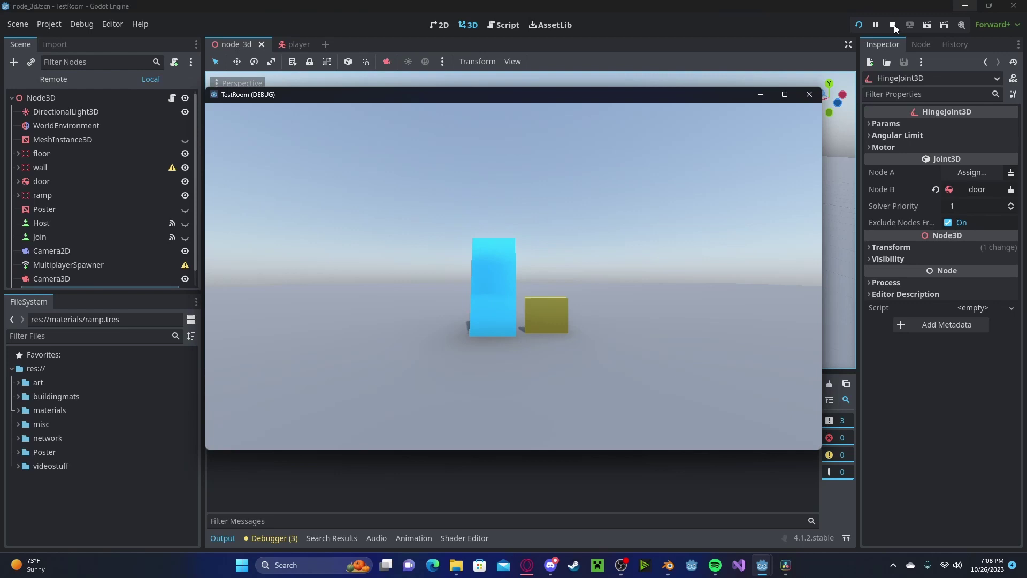
{"action": "left_click", "coordinate": [892, 25]}
Rotate the hinge joint about its vertical Y axis and run the project again
{"action": "left_click_drag", "start_coordinate": [617, 266], "coordinate": [555, 240]}
{"action": "right_click_drag", "start_coordinate": [555, 239], "coordinate": [572, 239]}
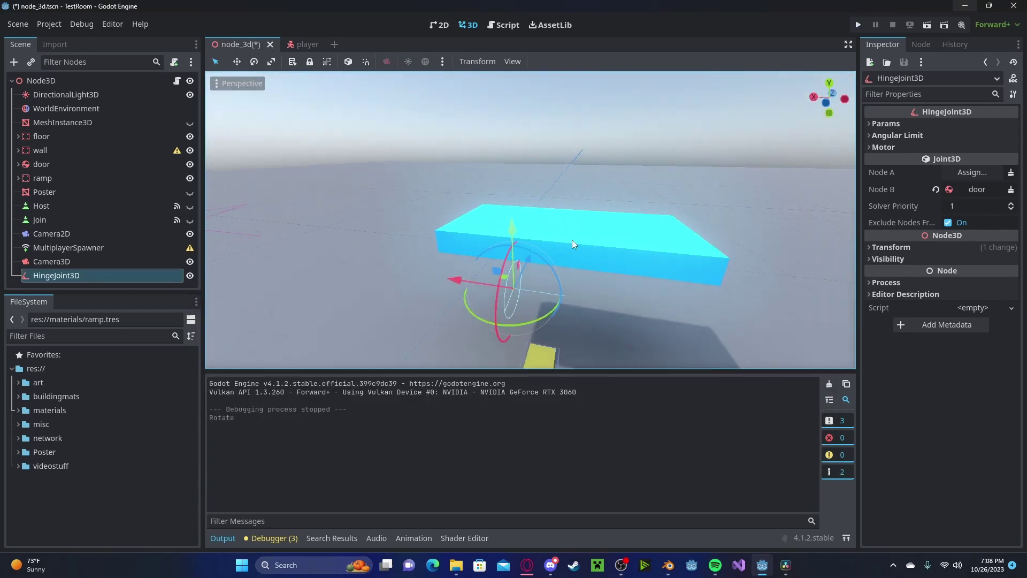
{"action": "left_click", "coordinate": [858, 24]}
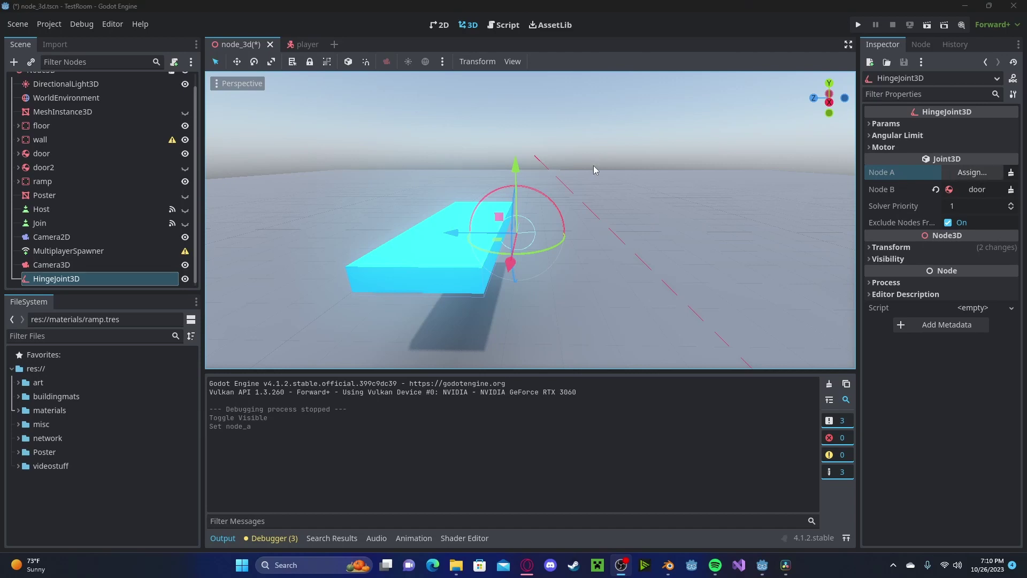
Unhide door2 and test-run the project with it assigned as the hinge joint's Node A
{"action": "left_click", "coordinate": [185, 167]}
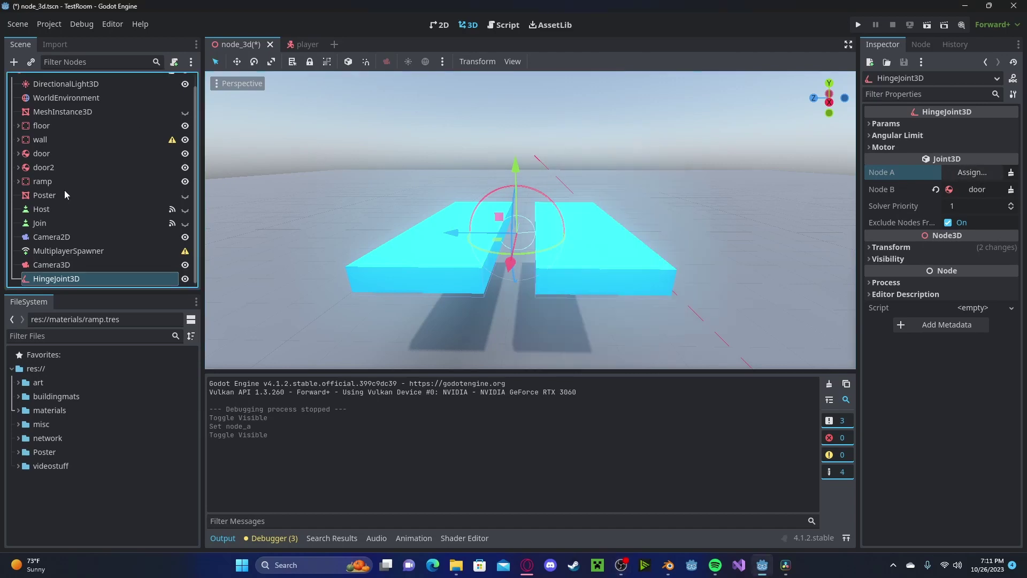
{"action": "left_click", "coordinate": [971, 172]}
{"action": "double_click", "coordinate": [464, 310]}
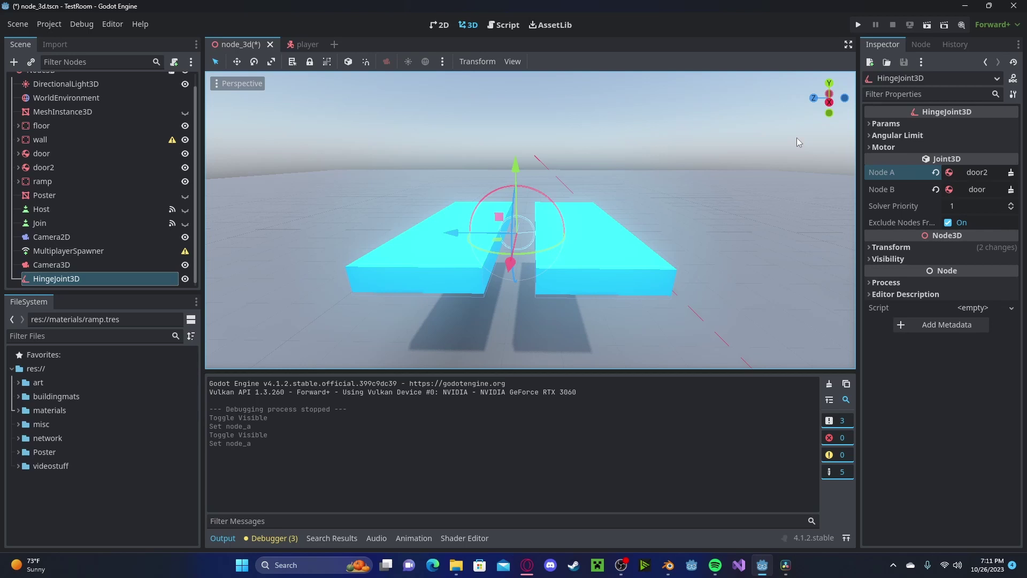
{"action": "left_click", "coordinate": [858, 25]}
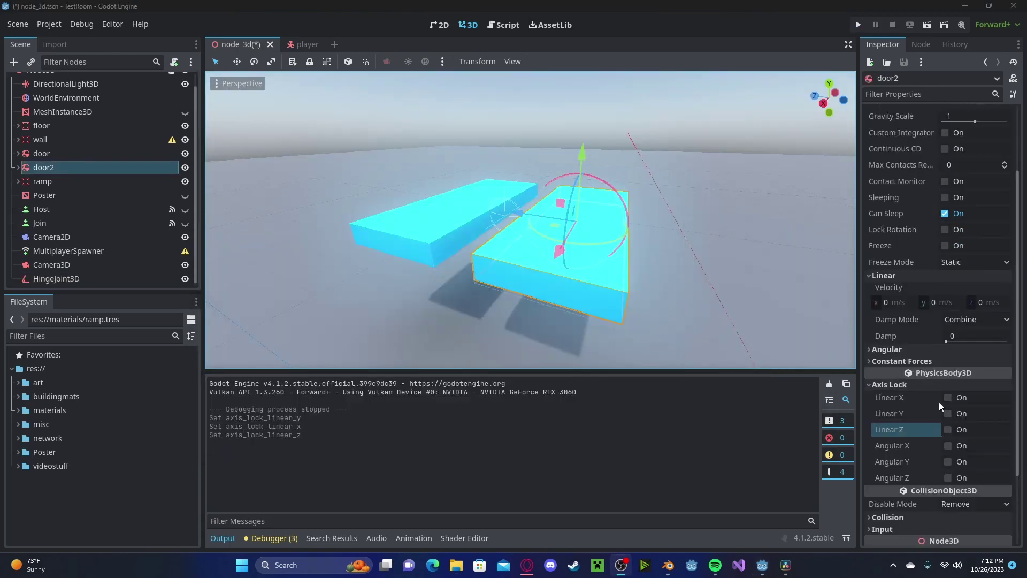
Lock door2's linear X, Y and Z axes and run the project
{"action": "left_click", "coordinate": [948, 398]}
{"action": "left_click", "coordinate": [951, 413]}
{"action": "left_click", "coordinate": [952, 430]}
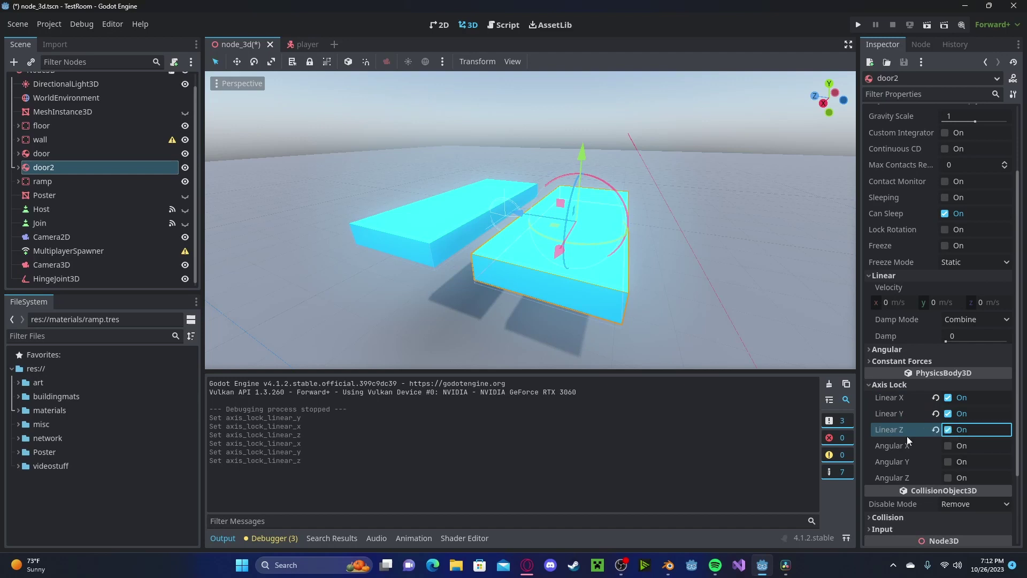
{"action": "left_click", "coordinate": [858, 25]}
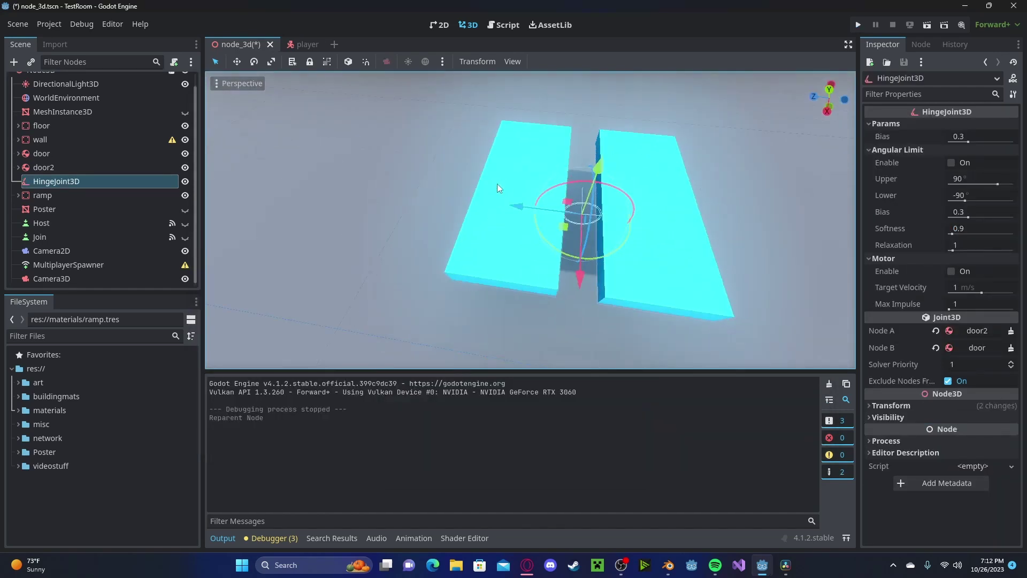
Duplicate the hinge joint and move the copy along the Z axis to the outer side of the first door
{"action": "key", "text": "ctrl+d"}
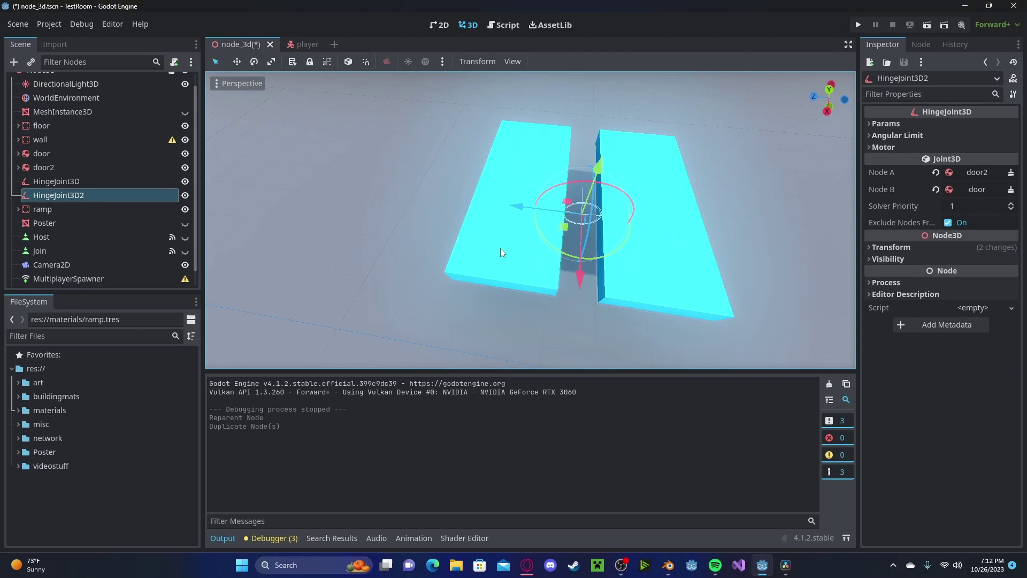
{"action": "left_click_drag", "start_coordinate": [513, 204], "coordinate": [382, 191]}
{"action": "right_click_drag", "start_coordinate": [429, 189], "coordinate": [409, 195]}
{"action": "key", "text": "w"}
{"action": "key", "text": "a"}
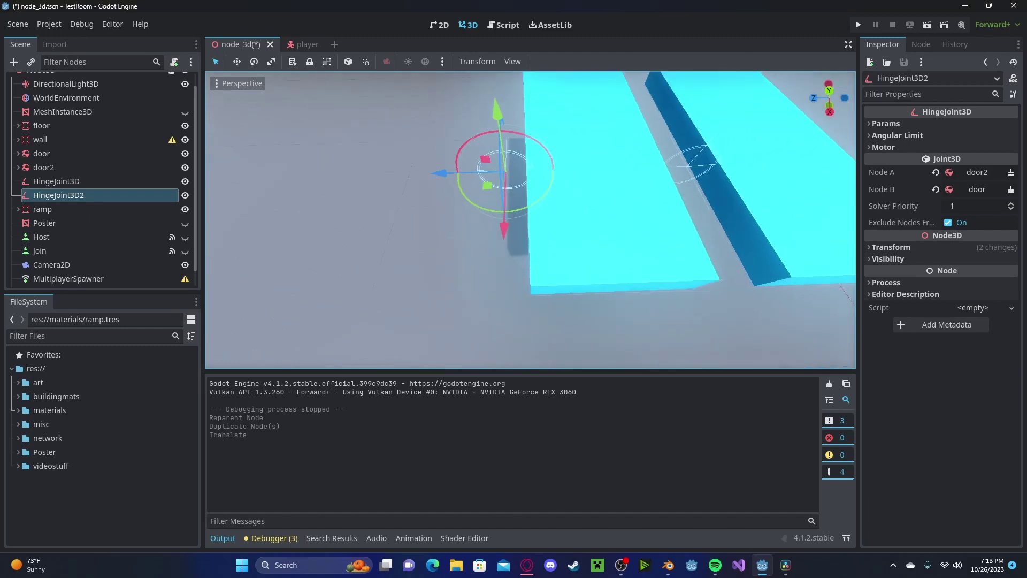
{"action": "left_click_drag", "start_coordinate": [436, 176], "coordinate": [432, 175]}
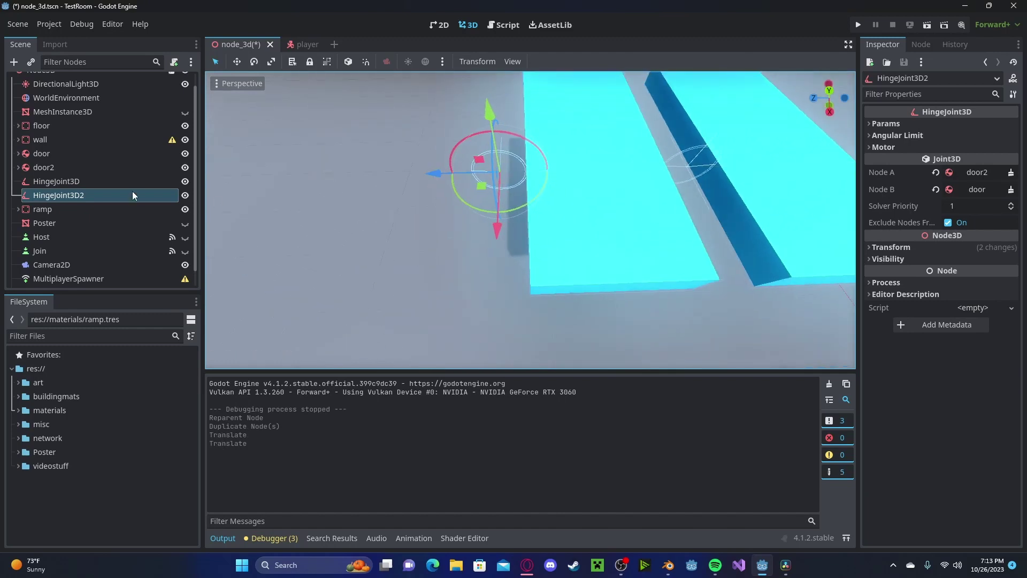
Clear both node assignments of HingeJoint3D2 and assign door as its Node A
{"action": "left_click", "coordinate": [935, 172]}
{"action": "left_click", "coordinate": [935, 189]}
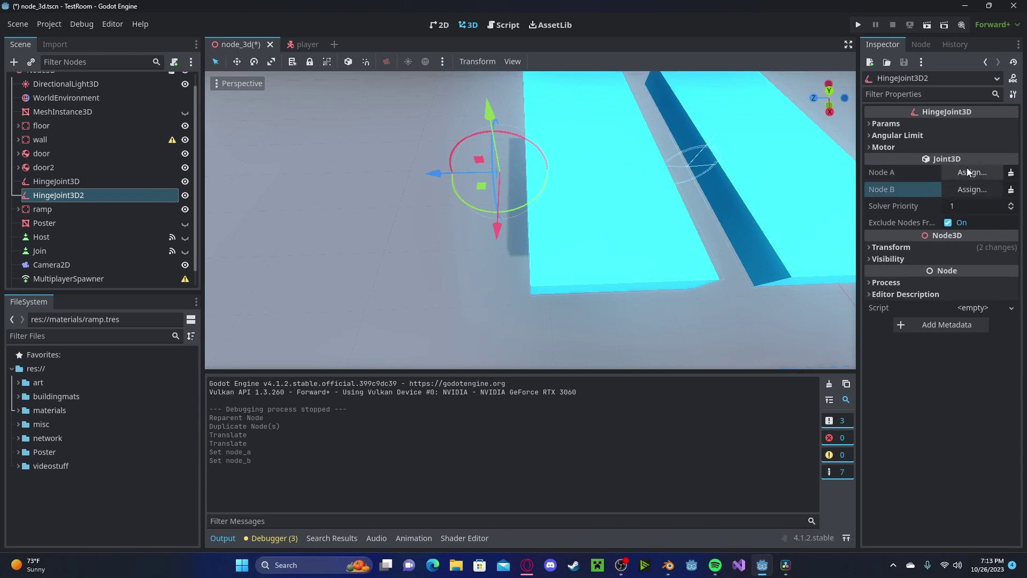
{"action": "left_click", "coordinate": [969, 172]}
{"action": "double_click", "coordinate": [474, 270]}
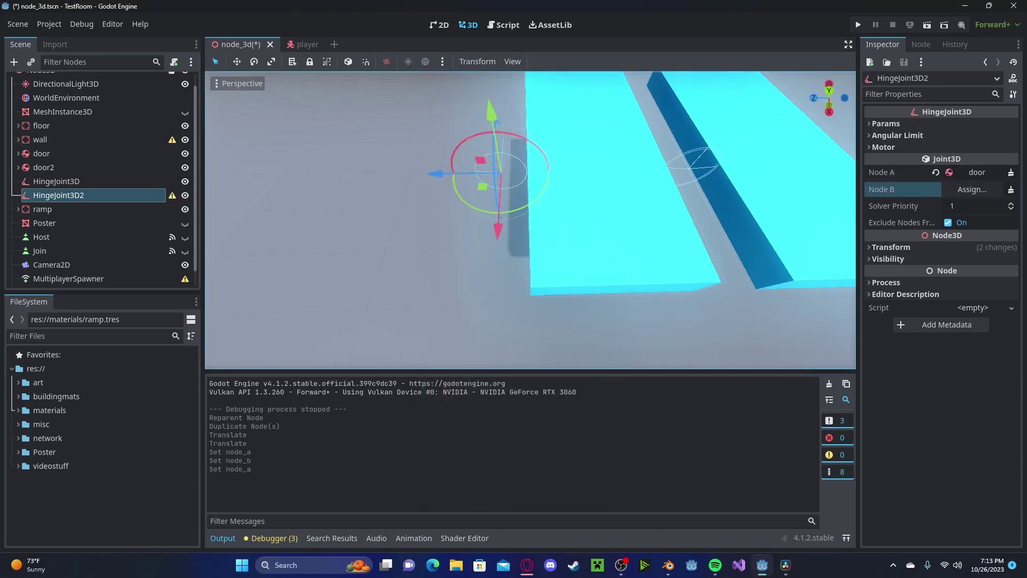
Duplicate the first door and move the copy along the Z axis to the other side of HingeJoint3D2
{"action": "scroll", "coordinate": [396, 194], "scroll_direction": "down", "scroll_amount": 4}
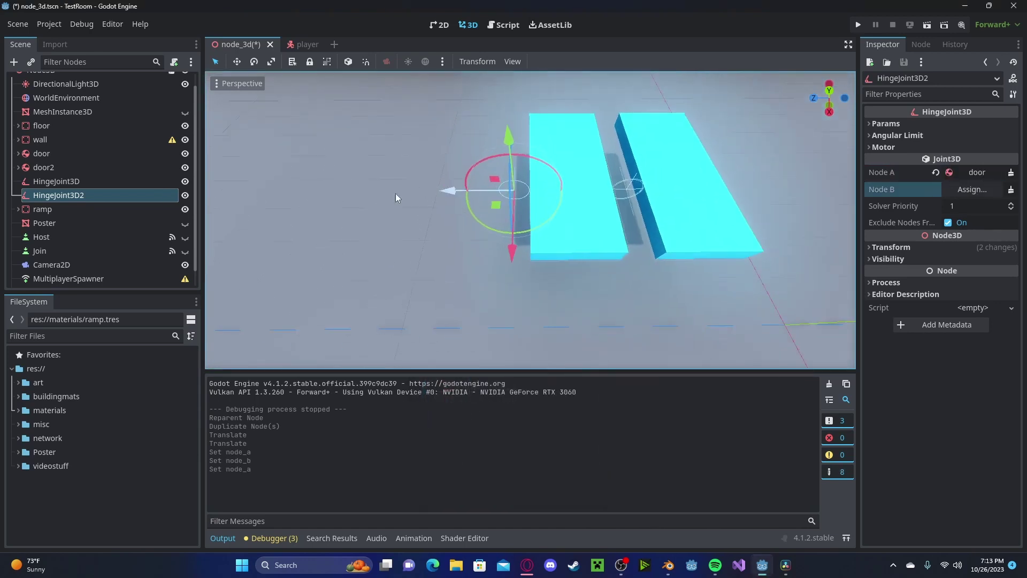
{"action": "left_click", "coordinate": [73, 158]}
{"action": "key", "text": "ctrl+d"}
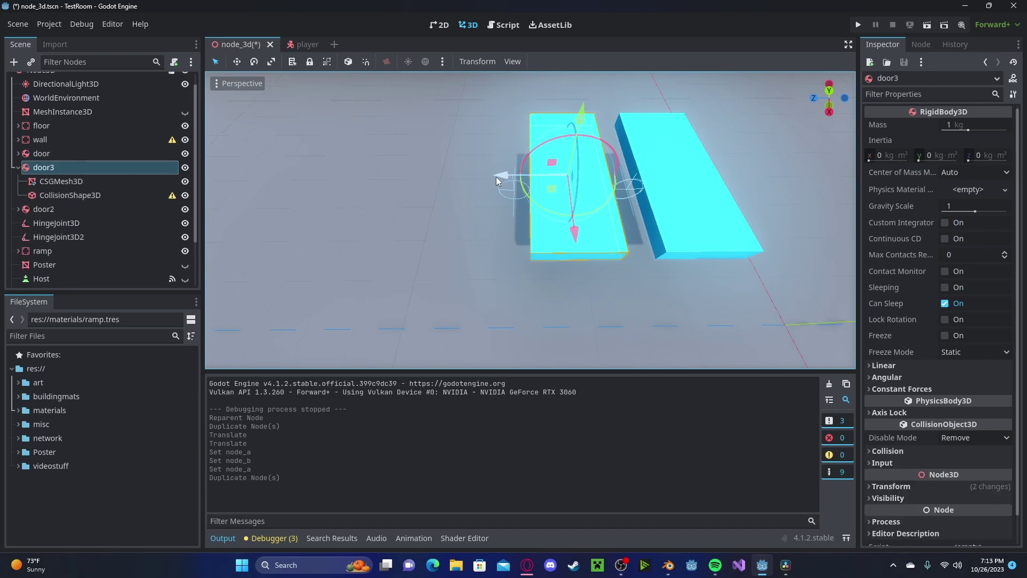
{"action": "left_click_drag", "start_coordinate": [496, 176], "coordinate": [392, 170]}
{"action": "left_click", "coordinate": [18, 168]}
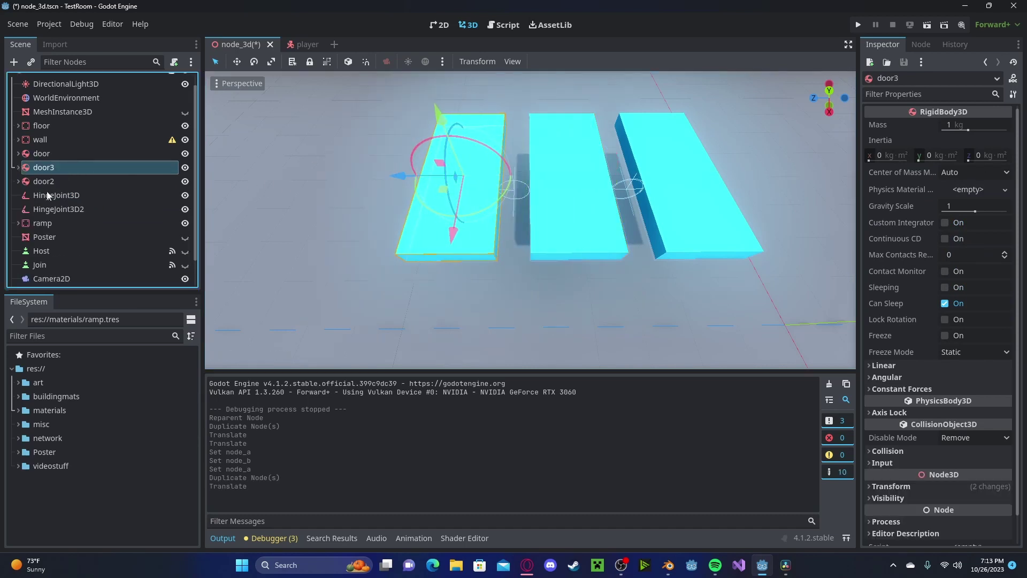
Assign door3 as Node B of HingeJoint3D2 and run the project
{"action": "left_click", "coordinate": [50, 199]}
{"action": "left_click", "coordinate": [121, 209]}
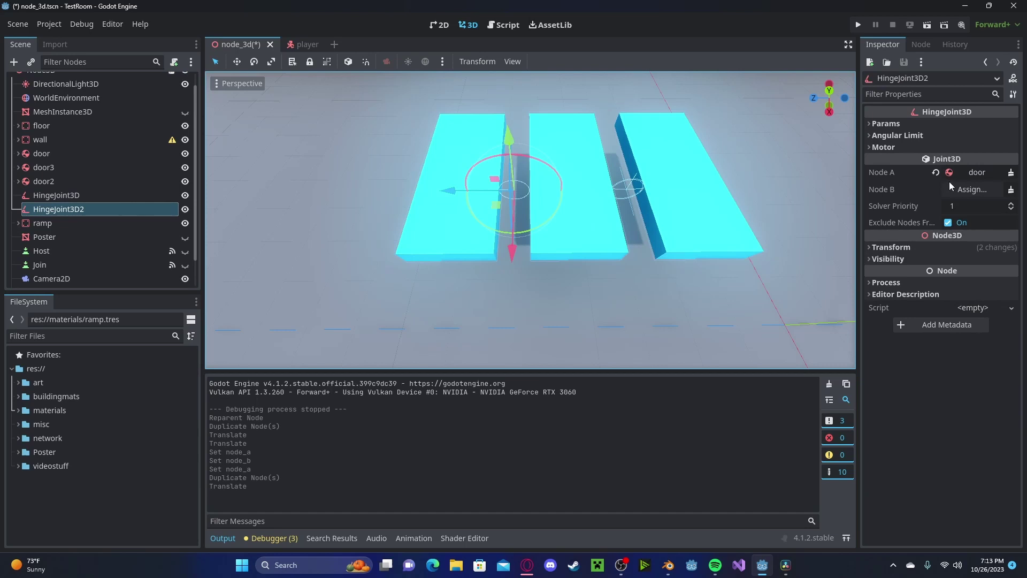
{"action": "left_click", "coordinate": [965, 189]}
{"action": "double_click", "coordinate": [474, 312]}
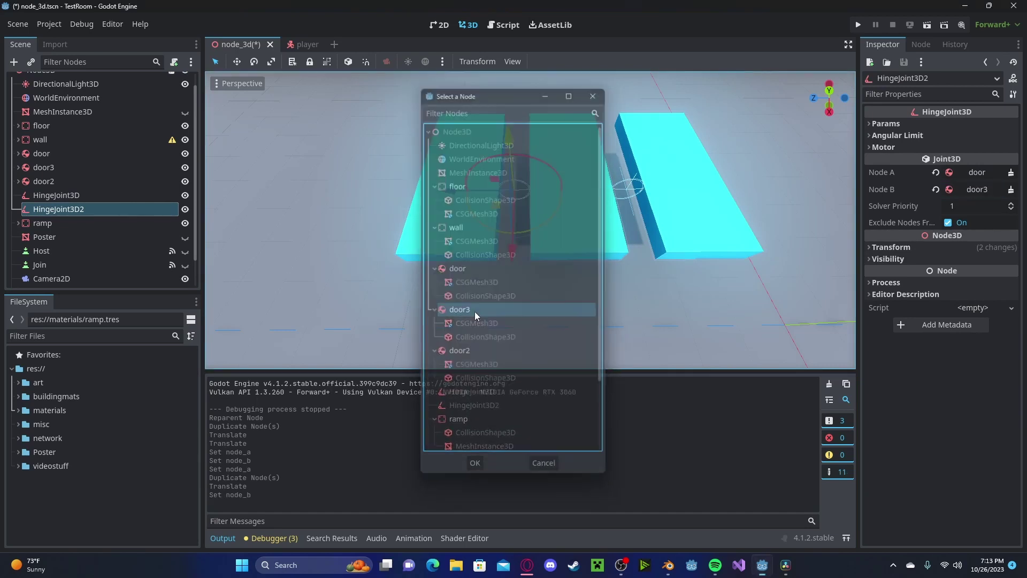
{"action": "left_click", "coordinate": [858, 25]}
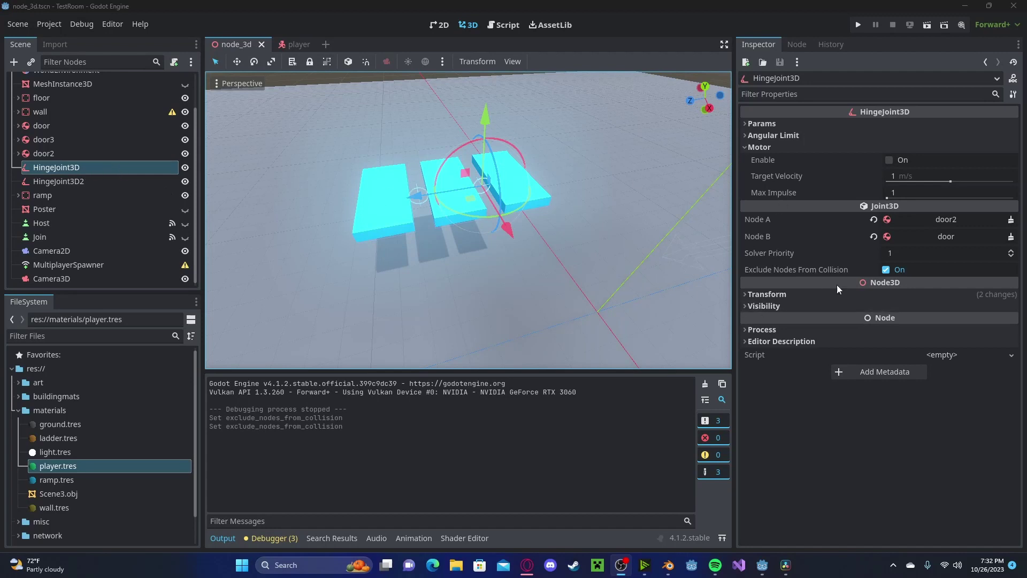
Turn off Exclude Nodes From Collision on HingeJoint3D and HingeJoint3D2, and run the project
{"action": "left_click", "coordinate": [886, 269]}
{"action": "left_click", "coordinate": [102, 181]}
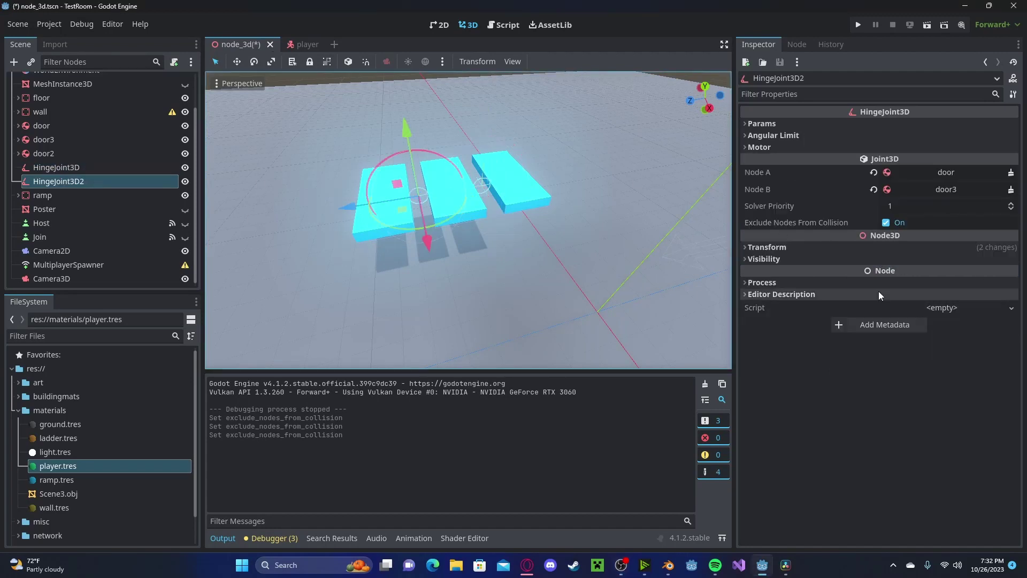
{"action": "left_click", "coordinate": [906, 227]}
{"action": "key", "text": "F5"}
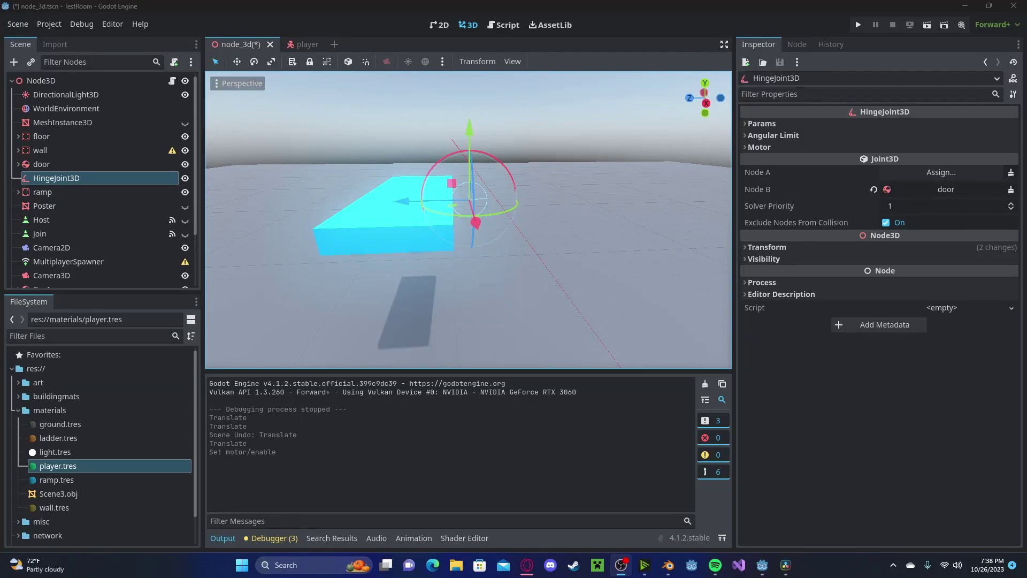
Enable the hinge joint's motor with a target velocity of 5 m/s and run the project
{"action": "left_click", "coordinate": [756, 147]}
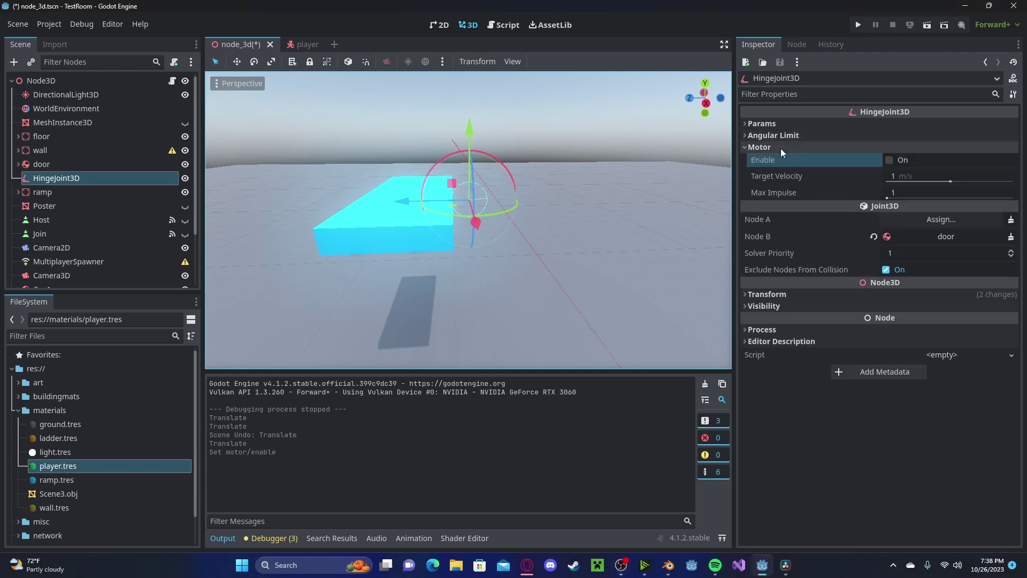
{"action": "left_click", "coordinate": [894, 160]}
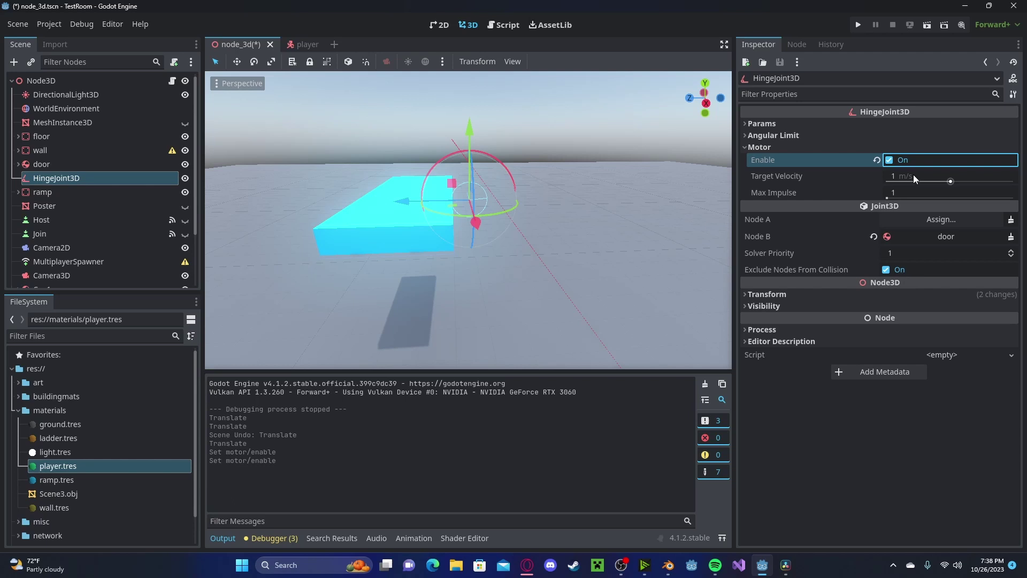
{"action": "left_click", "coordinate": [913, 174]}
{"action": "key", "text": "Return"}
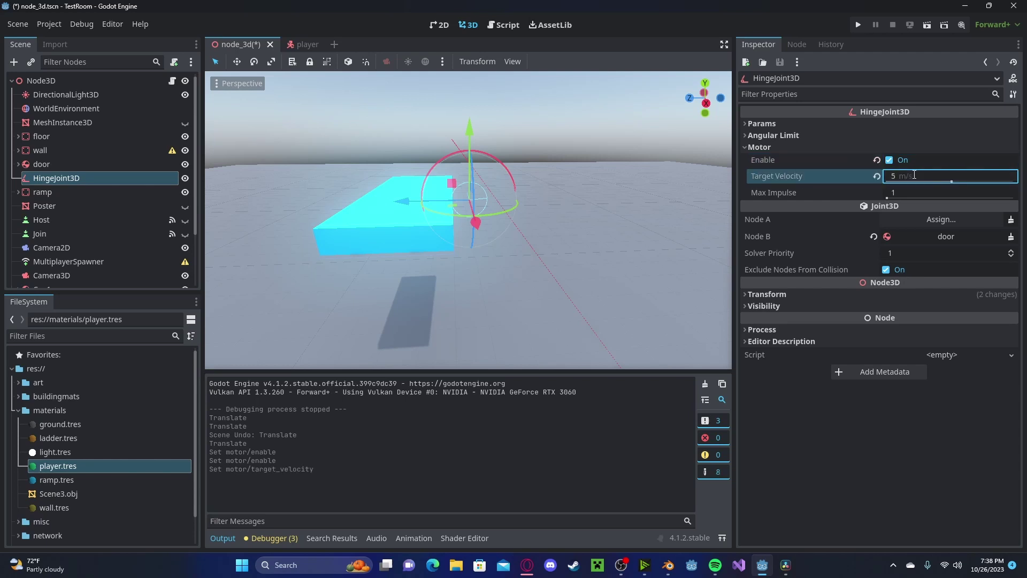
{"action": "left_click", "coordinate": [858, 25]}
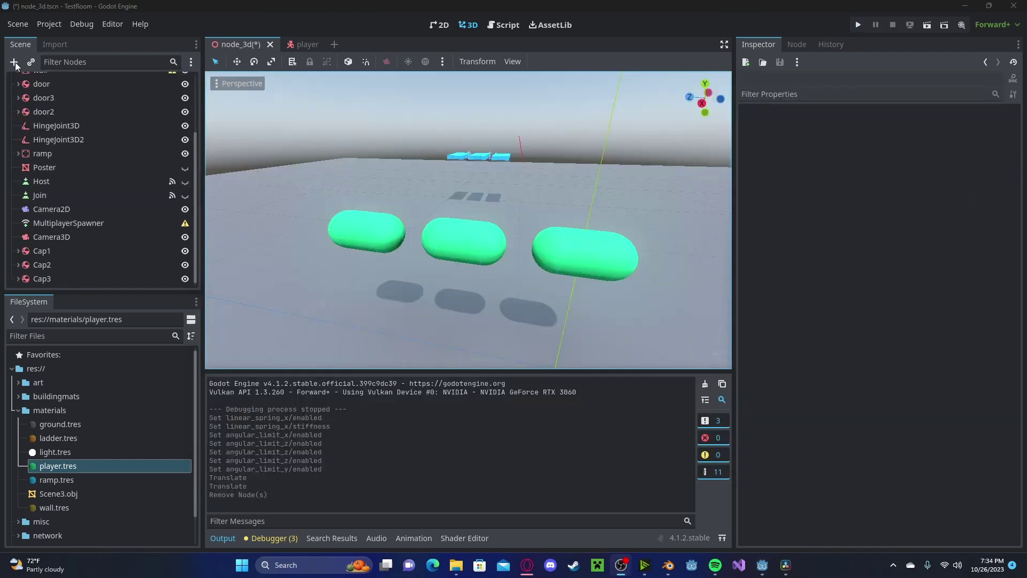
Add a Generic6DOFJoint3D node and move it along the Y and Z axes into the gap between Cap1 and Cap2
{"action": "left_click", "coordinate": [14, 61]}
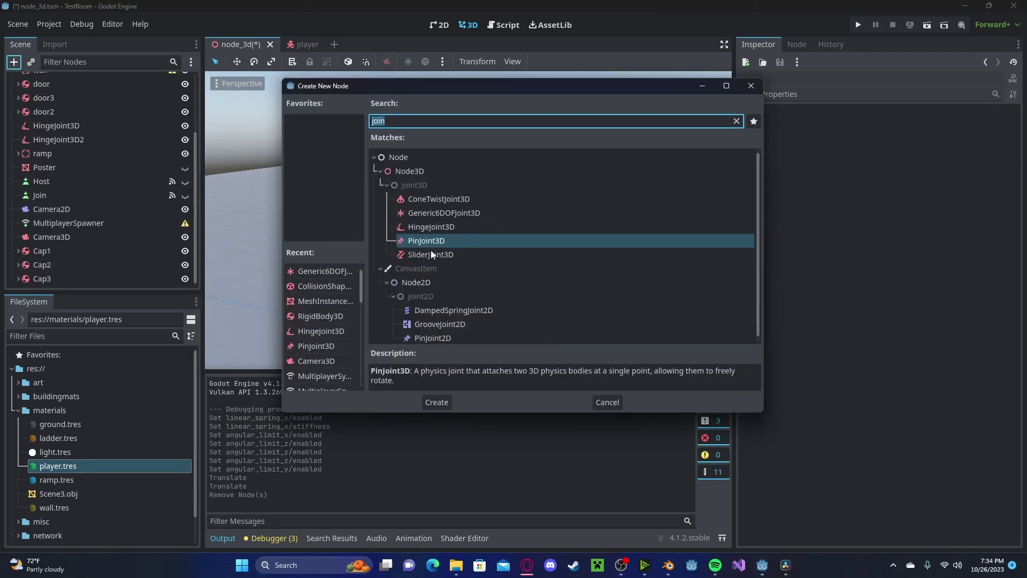
{"action": "double_click", "coordinate": [442, 214]}
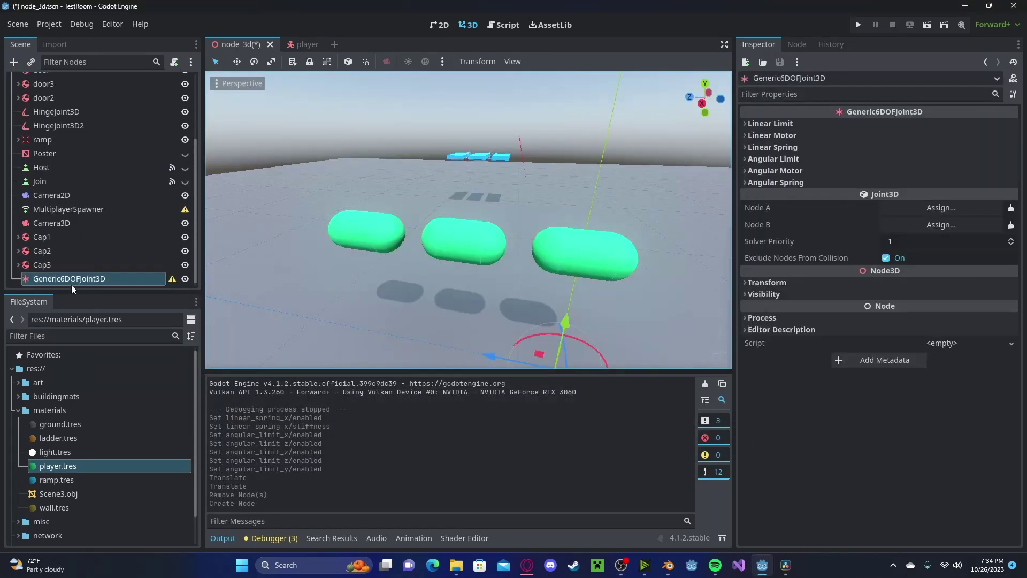
{"action": "right_click_drag", "start_coordinate": [614, 309], "coordinate": [638, 337]}
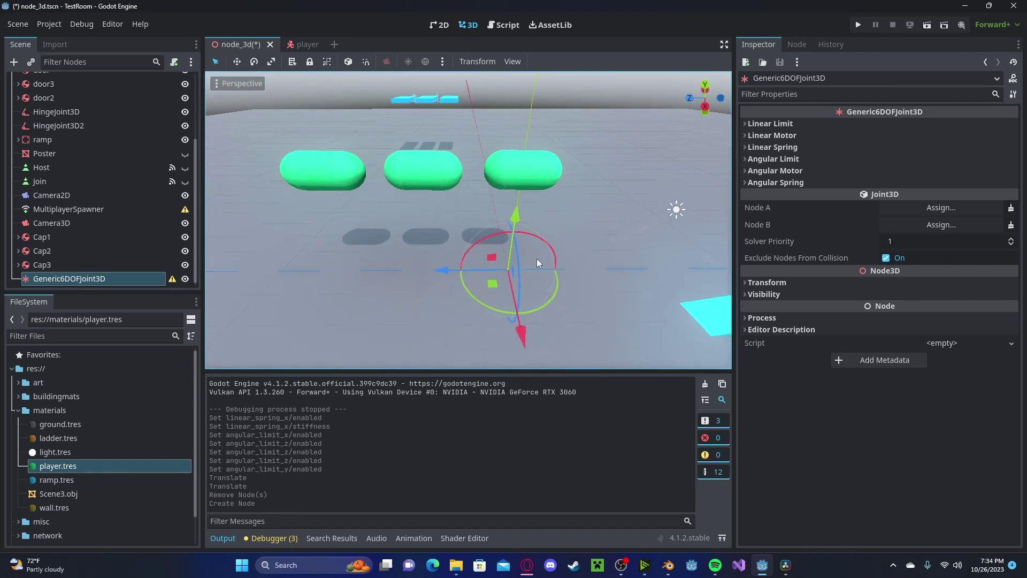
{"action": "left_click_drag", "start_coordinate": [516, 214], "coordinate": [532, 70]}
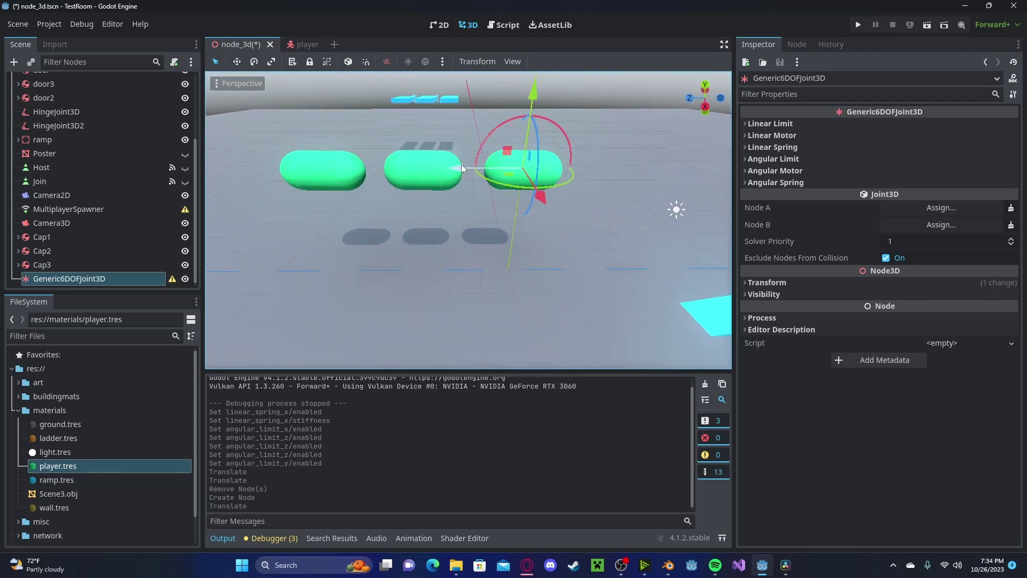
{"action": "left_click_drag", "start_coordinate": [461, 172], "coordinate": [415, 163]}
{"action": "left_click_drag", "start_coordinate": [473, 94], "coordinate": [474, 98]}
{"action": "right_click_drag", "start_coordinate": [474, 101], "coordinate": [475, 86]}
{"action": "key", "text": "w"}
Assign Cap1 as Node A and Cap2 as Node B of Generic6DOFJoint3D
{"action": "left_click", "coordinate": [945, 208]}
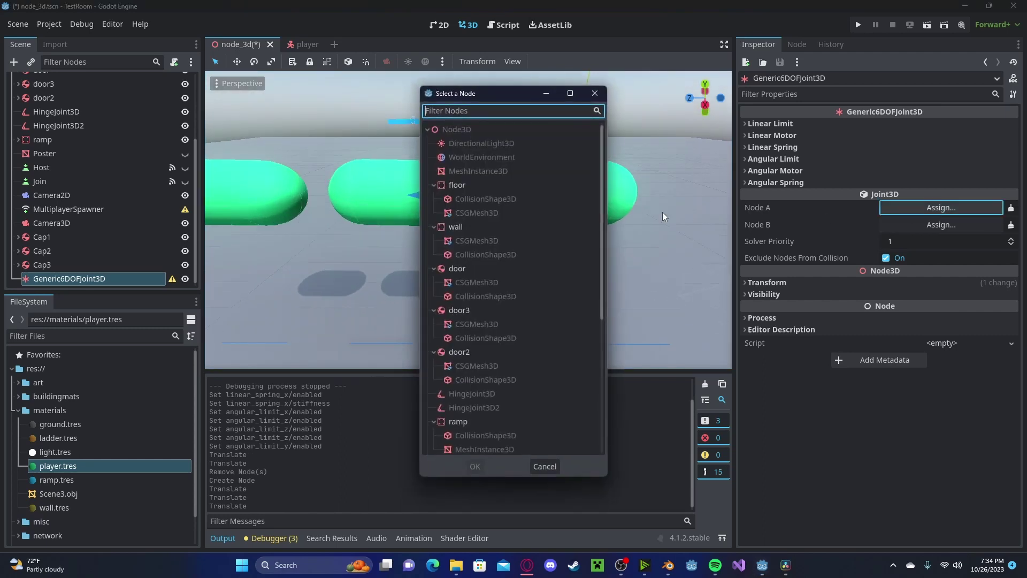
{"action": "scroll", "coordinate": [487, 251], "scroll_direction": "down", "scroll_amount": 3}
{"action": "double_click", "coordinate": [464, 320]}
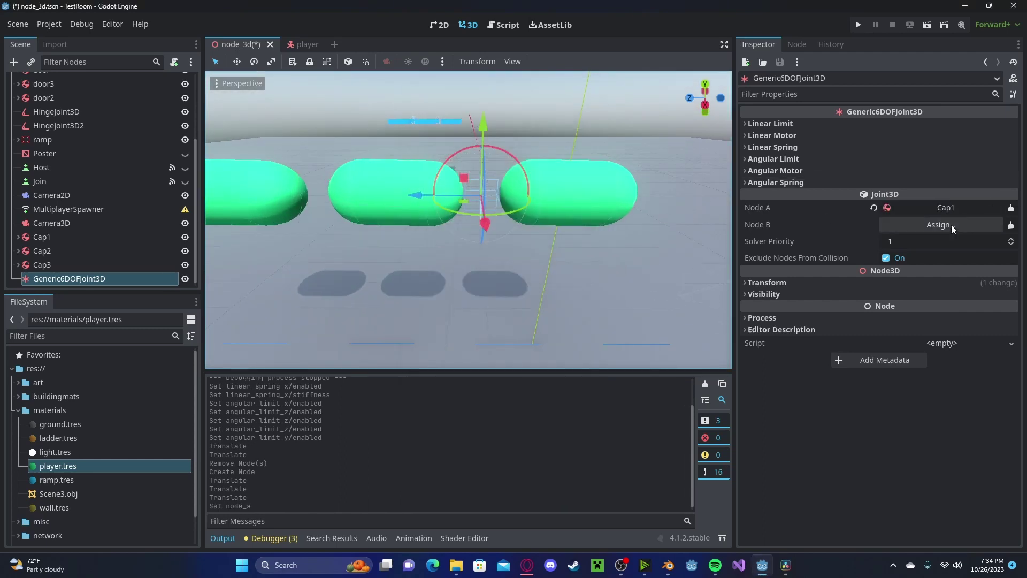
{"action": "left_click", "coordinate": [951, 225]}
{"action": "scroll", "coordinate": [468, 338], "scroll_direction": "down", "scroll_amount": 5}
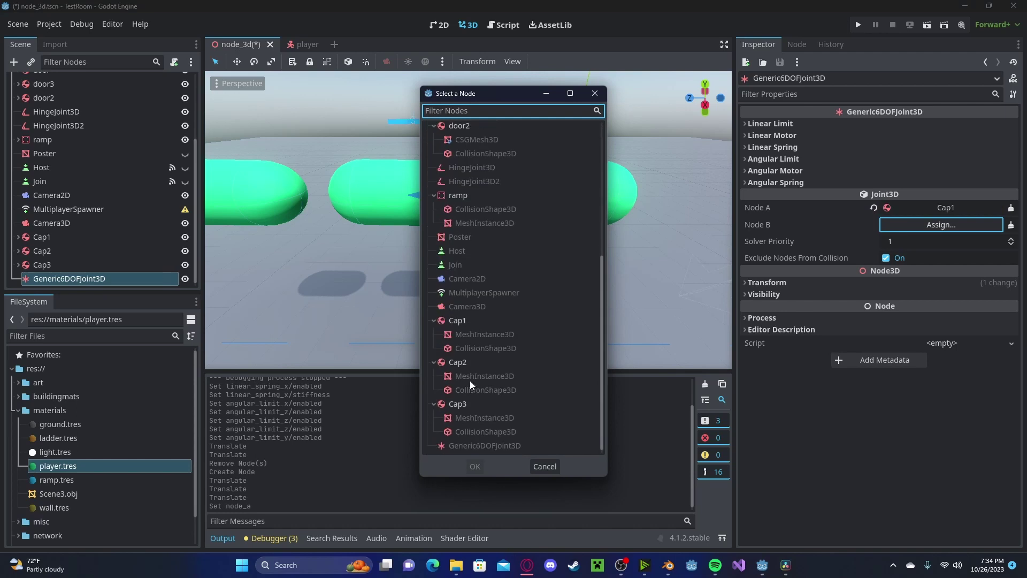
{"action": "double_click", "coordinate": [469, 380]}
Duplicate Generic6DOFJoint3D and move the copy along the Z axis into the gap between Cap2 and Cap3
{"action": "middle_click_drag", "start_coordinate": [586, 188], "coordinate": [555, 214]}
{"action": "key", "text": "ctrl+d"}
{"action": "left_click_drag", "start_coordinate": [529, 218], "coordinate": [374, 207]}
{"action": "key", "text": "a"}
{"action": "key", "text": "w"}
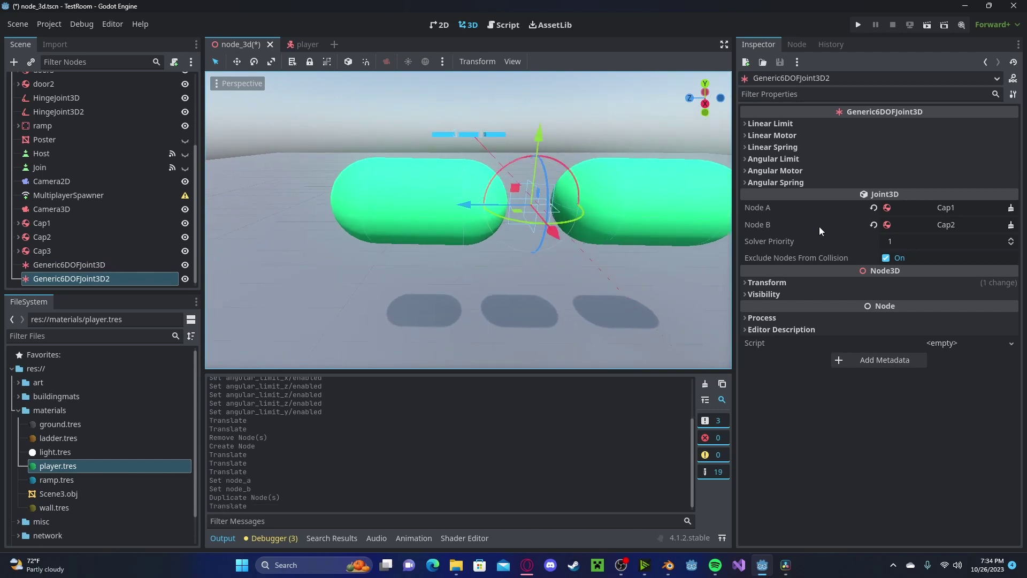
Replace the node assignments of Generic6DOFJoint3D2 with Cap2 as Node A and Cap3 as Node B, and test-run the project
{"action": "left_click", "coordinate": [873, 208]}
{"action": "left_click", "coordinate": [873, 224]}
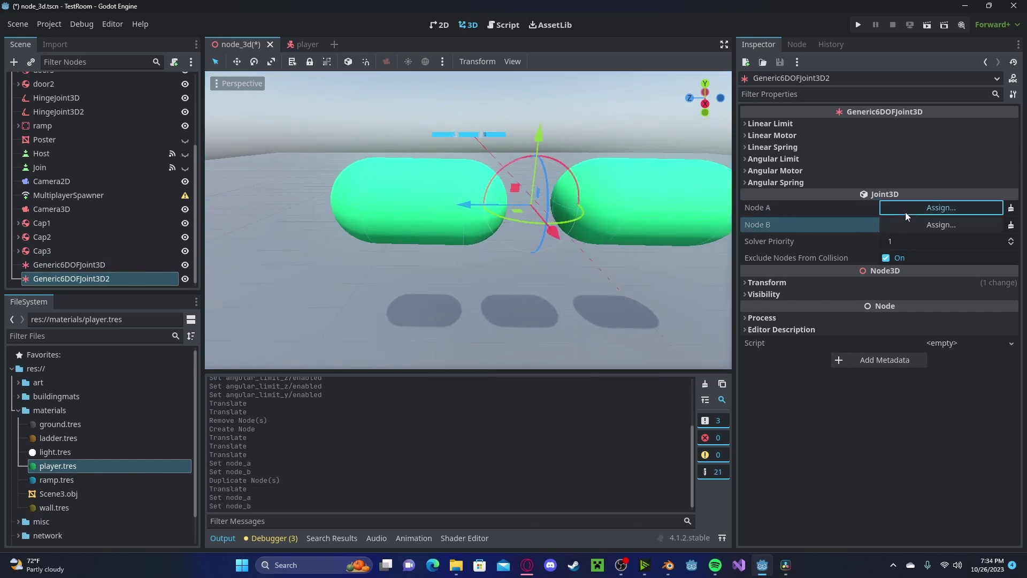
{"action": "left_click", "coordinate": [905, 212]}
{"action": "scroll", "coordinate": [473, 380], "scroll_direction": "down", "scroll_amount": 5}
{"action": "double_click", "coordinate": [457, 349]}
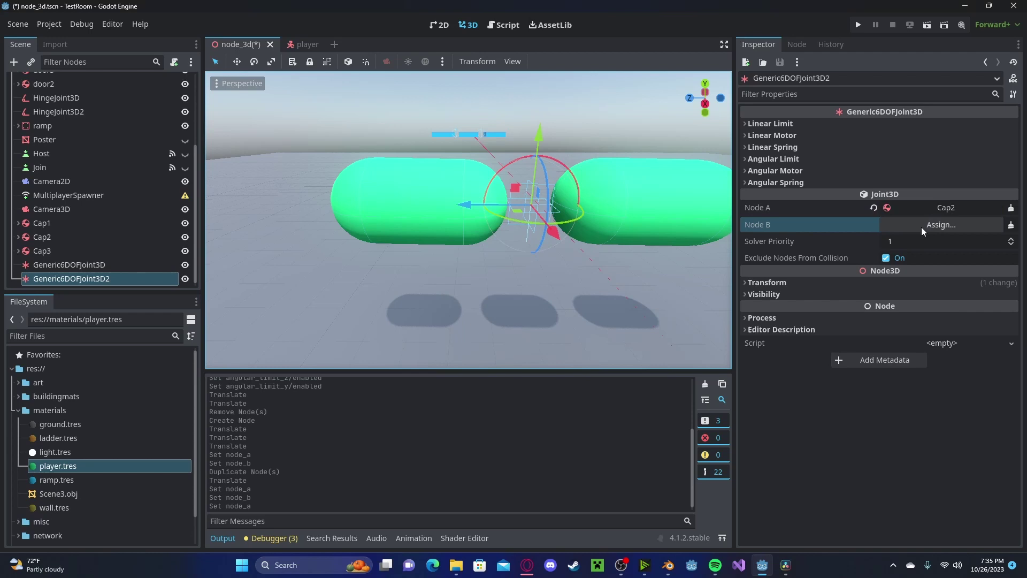
{"action": "left_click", "coordinate": [921, 225]}
{"action": "scroll", "coordinate": [481, 364], "scroll_direction": "down", "scroll_amount": 5}
{"action": "double_click", "coordinate": [457, 390]}
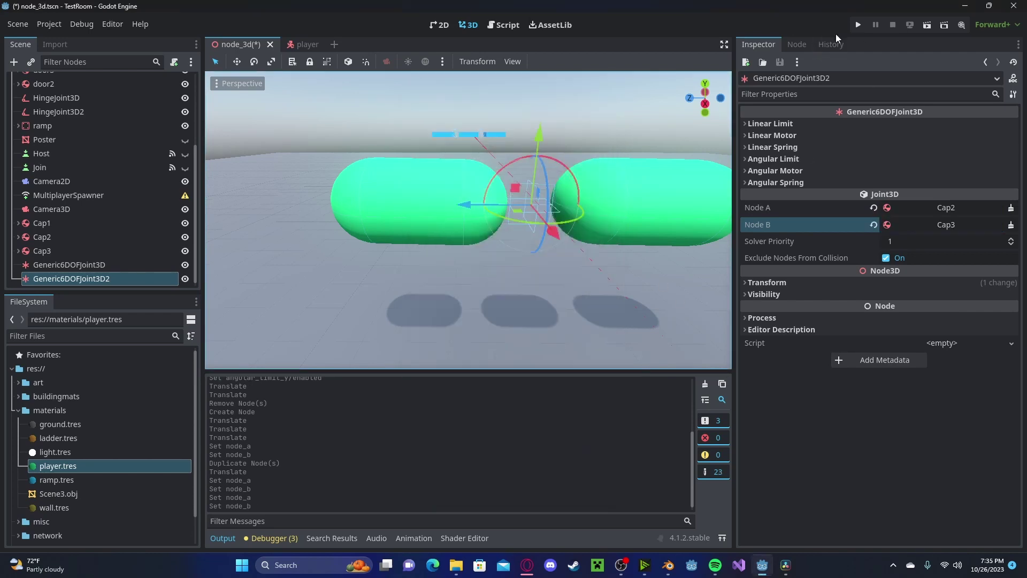
{"action": "left_click", "coordinate": [859, 25]}
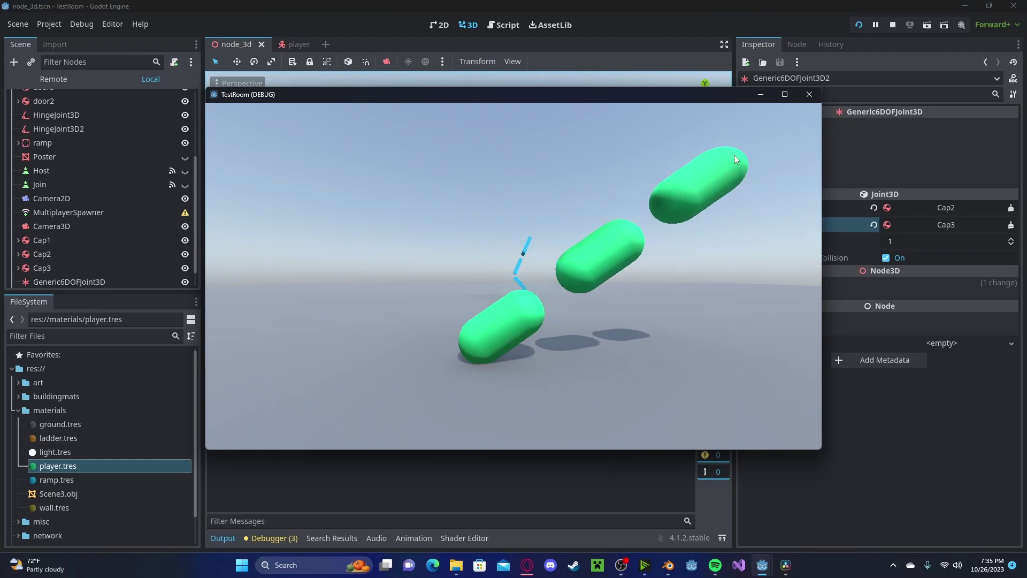
{"action": "left_click", "coordinate": [808, 94]}
Disable the angular limit on the X, Y and Z axes of Generic6DOFJoint3D
{"action": "scroll", "coordinate": [473, 245], "scroll_direction": "down", "scroll_amount": 3}
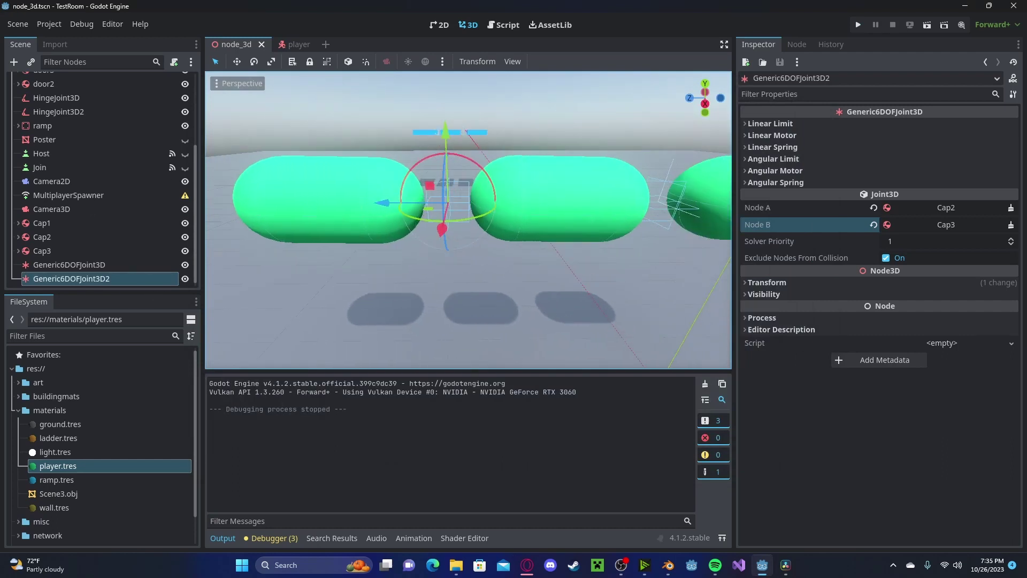
{"action": "left_click", "coordinate": [163, 262]}
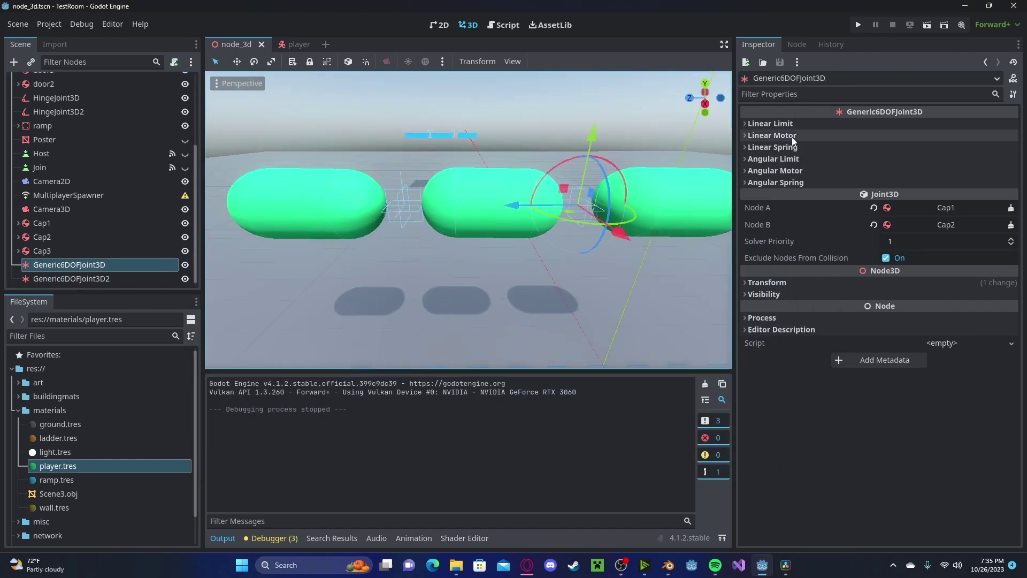
{"action": "left_click", "coordinate": [775, 157]}
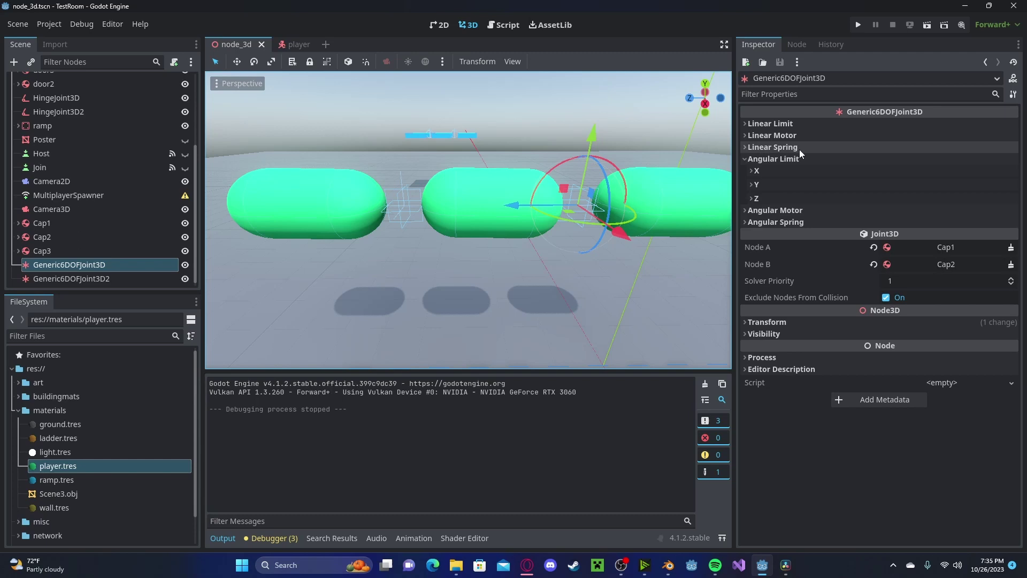
{"action": "left_click", "coordinate": [765, 171]}
{"action": "left_click", "coordinate": [904, 184]}
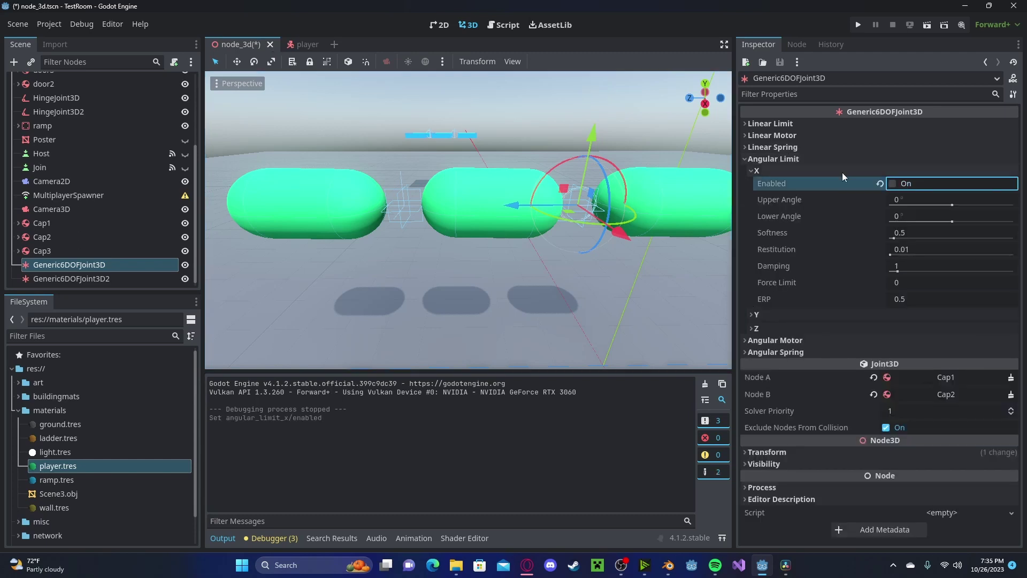
{"action": "left_click", "coordinate": [841, 171]}
{"action": "left_click", "coordinate": [796, 184]}
{"action": "left_click", "coordinate": [893, 198]}
{"action": "left_click", "coordinate": [807, 184]}
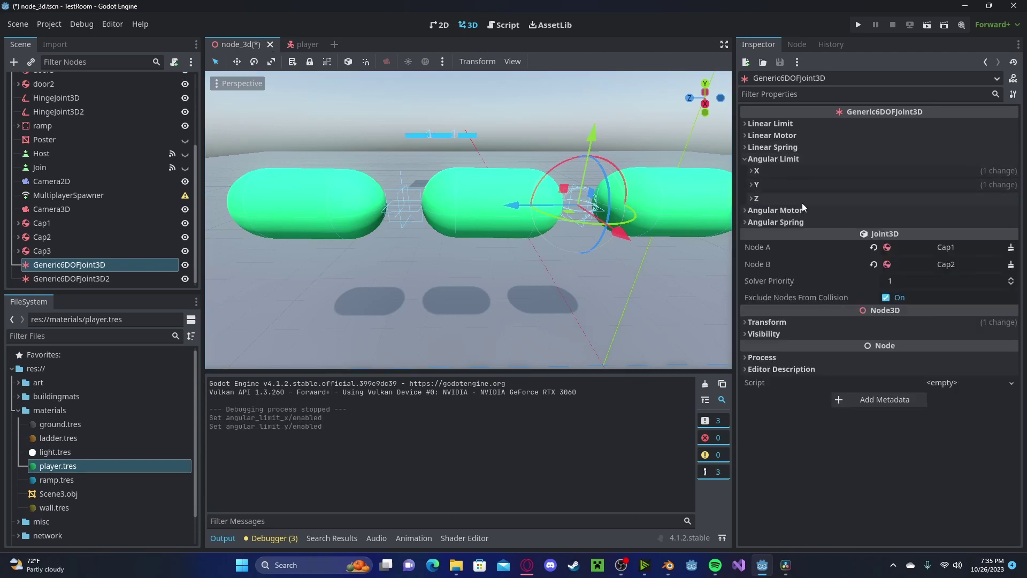
{"action": "left_click", "coordinate": [800, 199]}
{"action": "left_click", "coordinate": [893, 212]}
{"action": "left_click", "coordinate": [774, 197]}
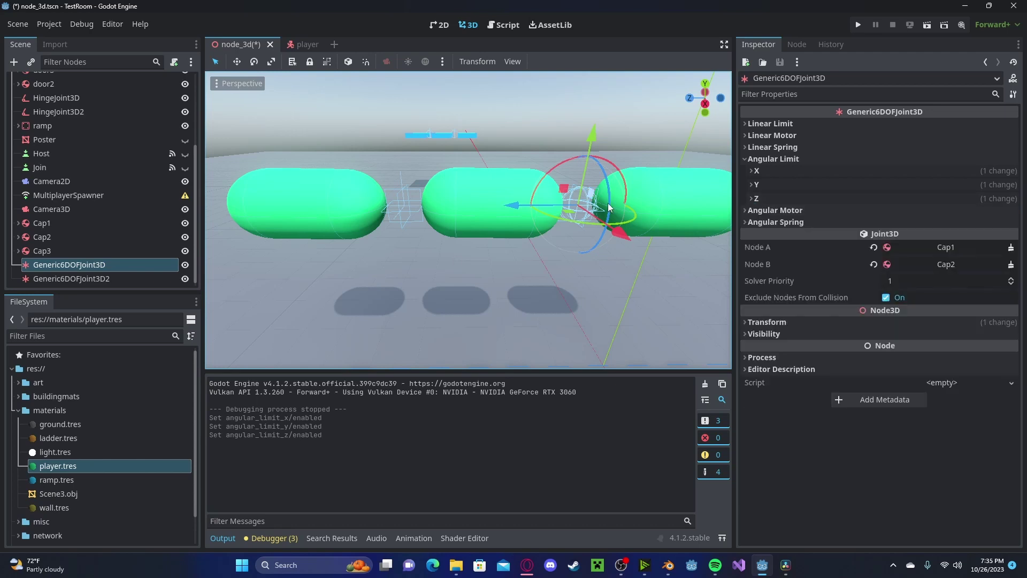
Open the X-axis angular motor settings of Generic6DOFJoint3D2
{"action": "left_click", "coordinate": [72, 276]}
{"action": "left_click", "coordinate": [784, 169]}
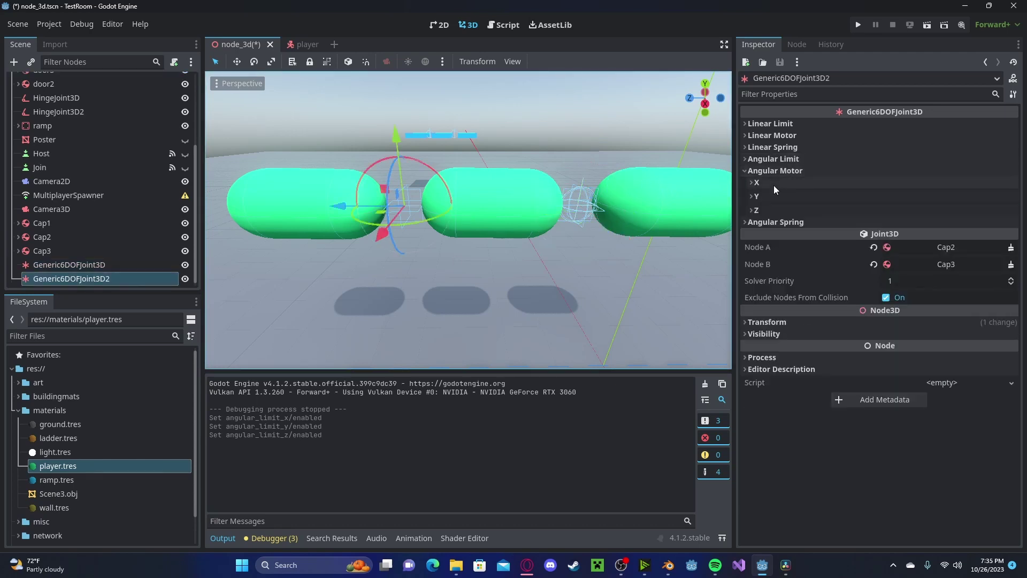
{"action": "left_click", "coordinate": [773, 184]}
{"action": "left_click", "coordinate": [874, 184]}
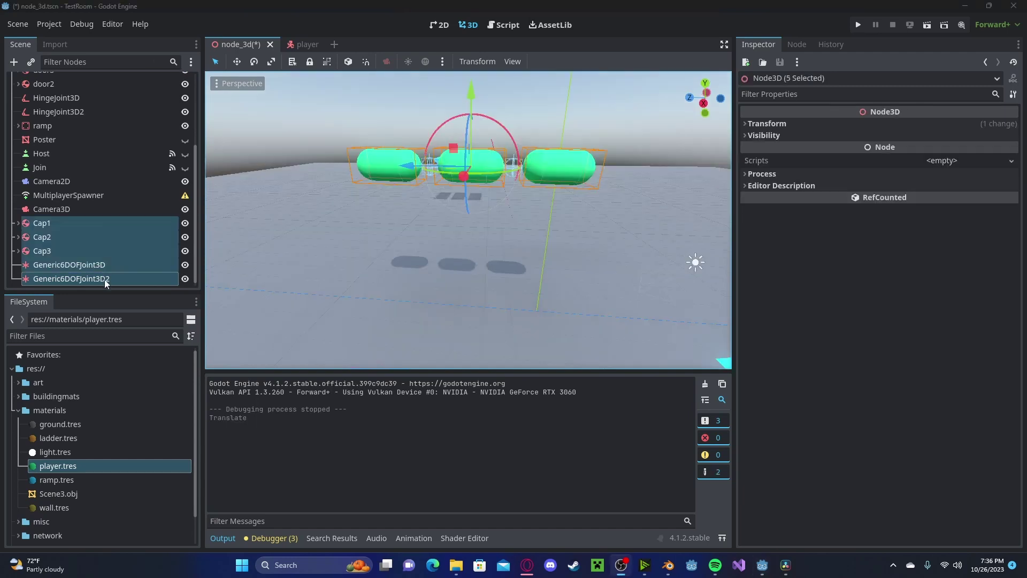
Select the three capsules together with both Generic6DOF joints and run the project
{"action": "left_click", "coordinate": [105, 279]}
{"action": "left_click", "coordinate": [858, 24]}
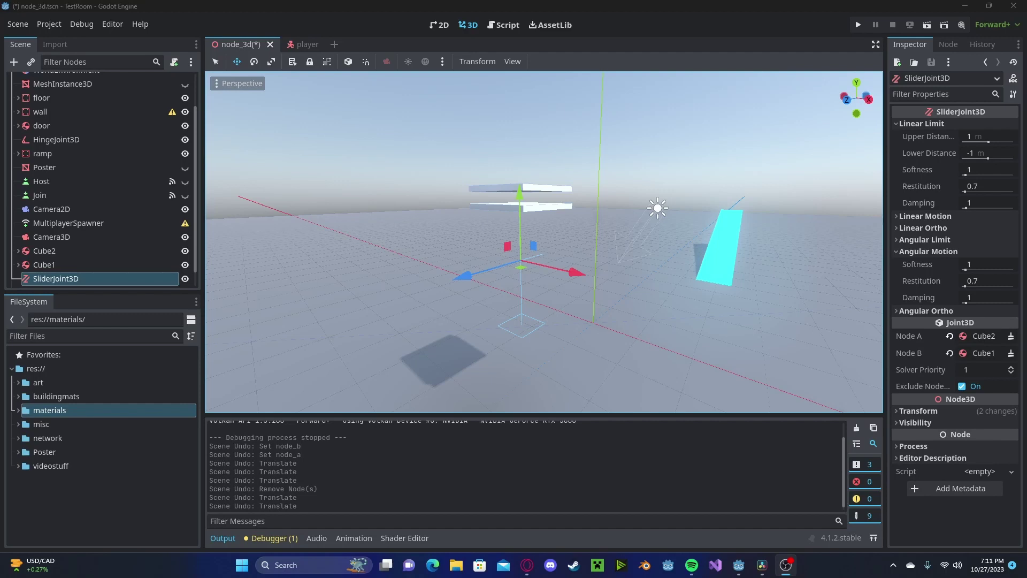
Add a SliderJoint3D node and move it along the Y and Z axes to beside the two cubes
{"action": "left_click", "coordinate": [15, 62]}
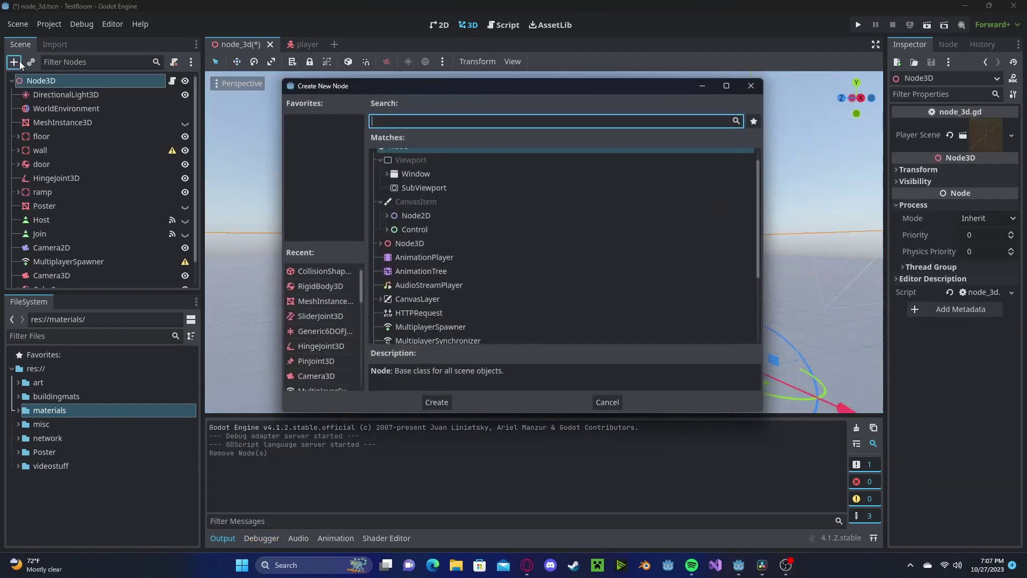
{"action": "type", "text": "slider"}
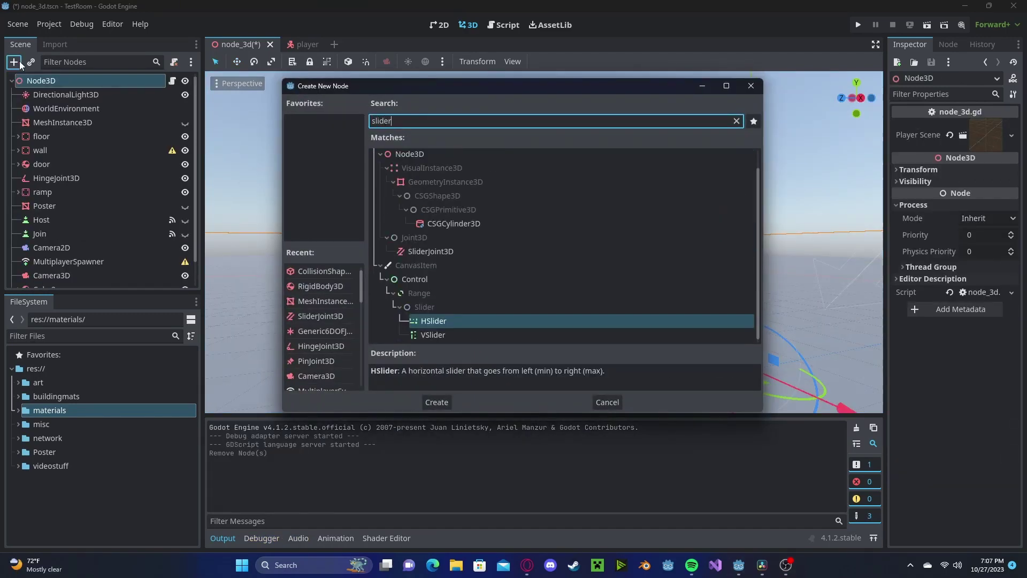
{"action": "type", "text": "j"}
{"action": "key", "text": "Return"}
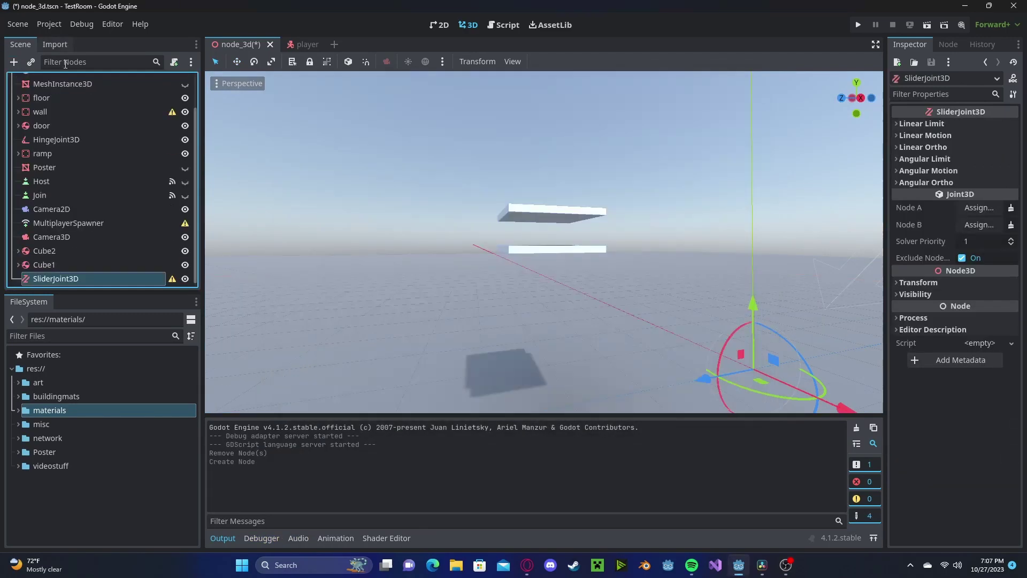
{"action": "right_click_drag", "start_coordinate": [469, 248], "coordinate": [439, 289]}
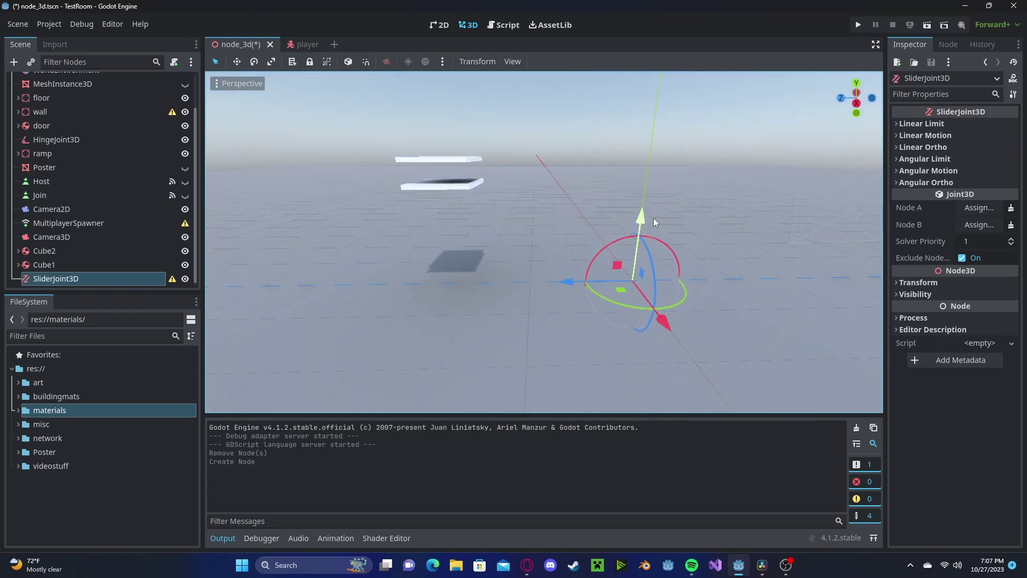
{"action": "left_click_drag", "start_coordinate": [647, 218], "coordinate": [642, 165]}
{"action": "left_click_drag", "start_coordinate": [575, 220], "coordinate": [443, 220]}
{"action": "left_click_drag", "start_coordinate": [505, 147], "coordinate": [504, 104]}
Assign Cube2 as Node A and Cube1 as Node B of SliderJoint3D
{"action": "left_click", "coordinate": [979, 207]}
{"action": "scroll", "coordinate": [476, 249], "scroll_direction": "down", "scroll_amount": 2}
{"action": "left_click", "coordinate": [481, 364]}
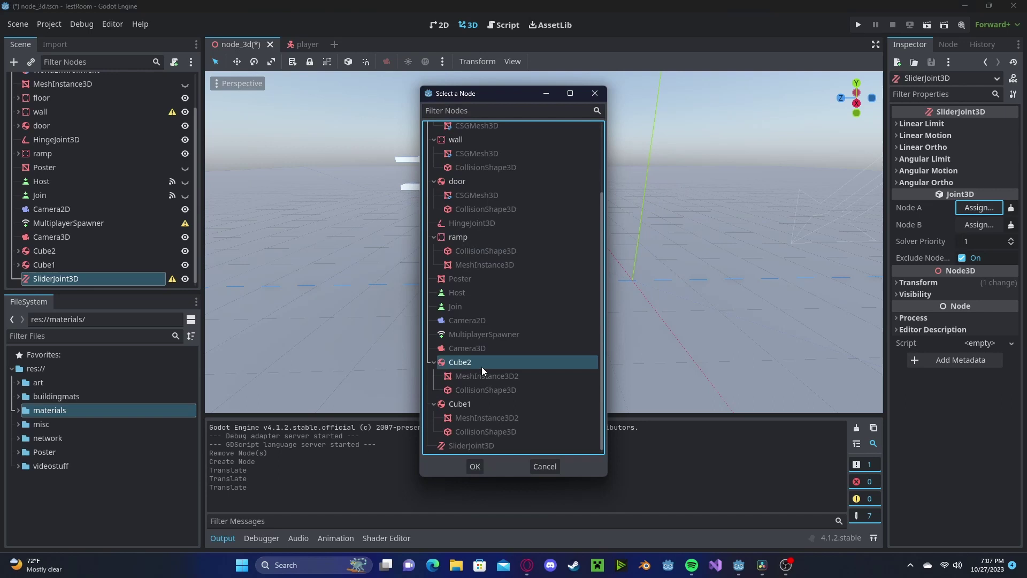
{"action": "double_click", "coordinate": [481, 367]}
{"action": "left_click", "coordinate": [979, 225]}
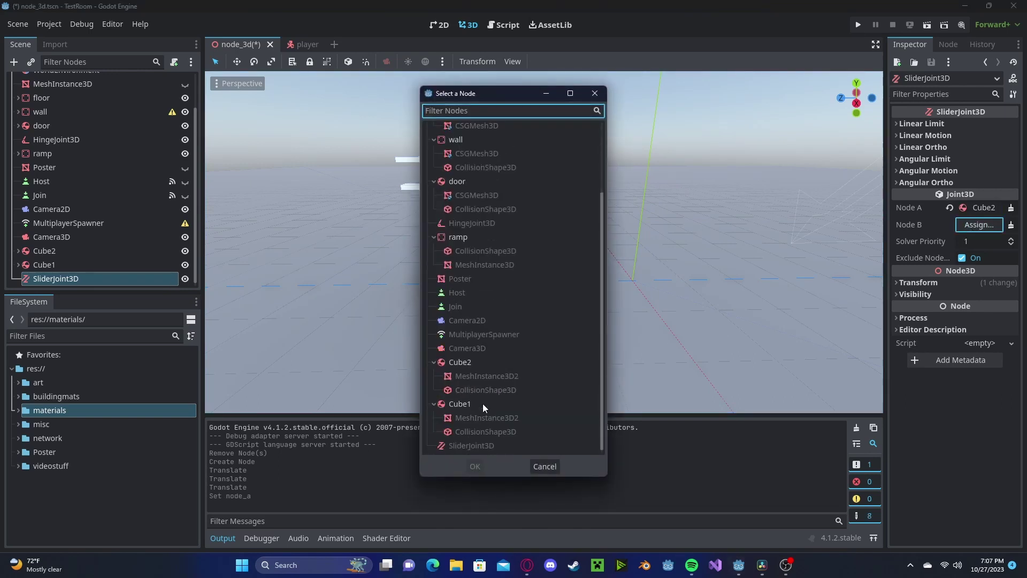
{"action": "double_click", "coordinate": [482, 403]}
Rotate SliderJoint3D about the Z axis so that its sliding axis stands vertical
{"action": "key", "text": "f"}
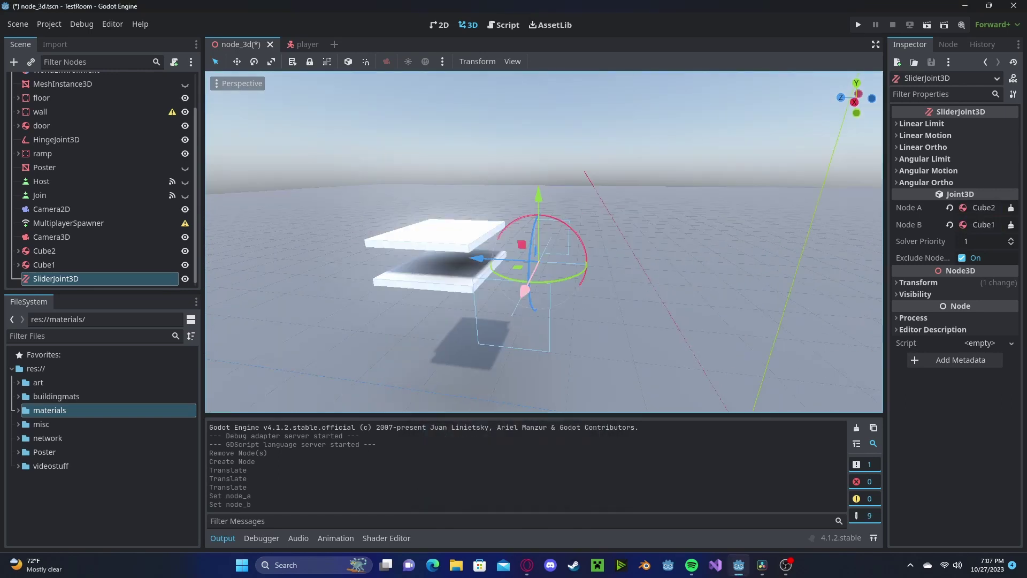
{"action": "key", "text": "d"}
{"action": "mouse_move", "coordinate": [571, 208]}
{"action": "right_mouse_down"}
{"action": "mouse_move", "coordinate": [428, 236]}
{"action": "mouse_move", "coordinate": [406, 219]}
{"action": "mouse_move", "coordinate": [565, 211]}
{"action": "right_mouse_up"}
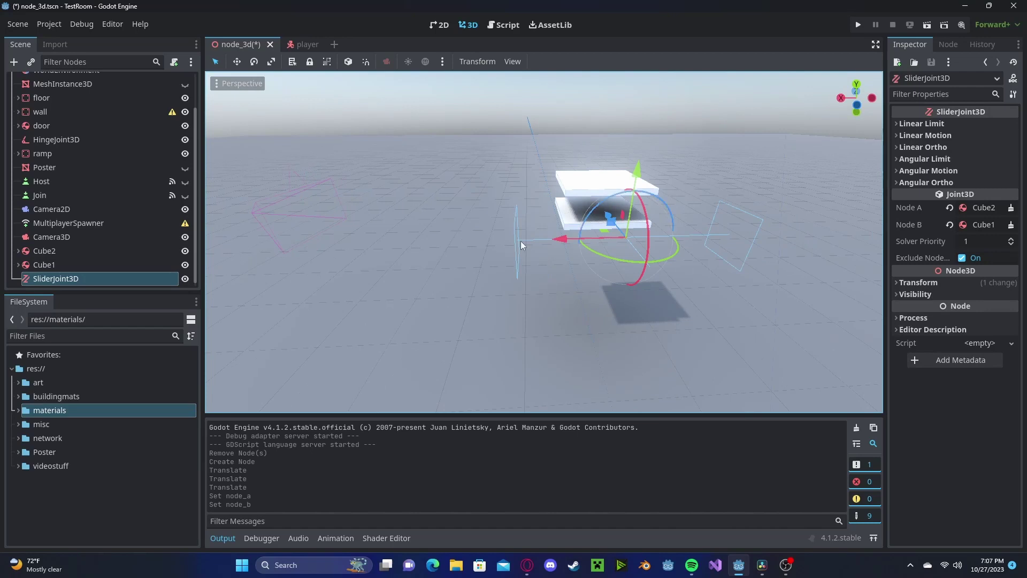
{"action": "key", "text": "e"}
{"action": "left_click_drag", "start_coordinate": [595, 204], "coordinate": [711, 180], "text": "ctrl"}
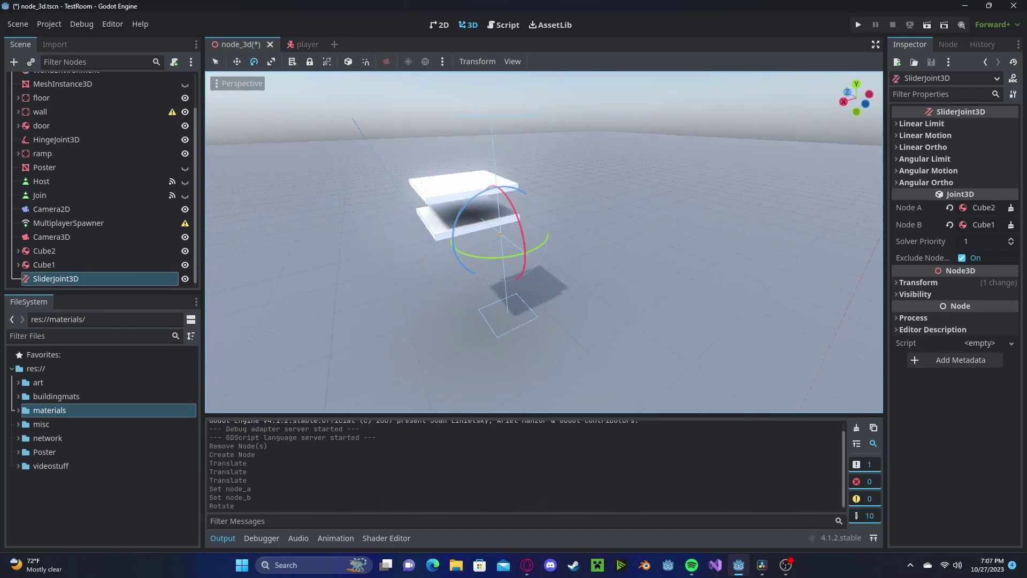
{"action": "right_click_drag", "start_coordinate": [669, 182], "coordinate": [669, 182]}
Select Cube1 and Cube2 and move them together into line with the vertical slider joint
{"action": "left_click", "coordinate": [61, 264]}
{"action": "left_click", "coordinate": [60, 249], "text": "shift"}
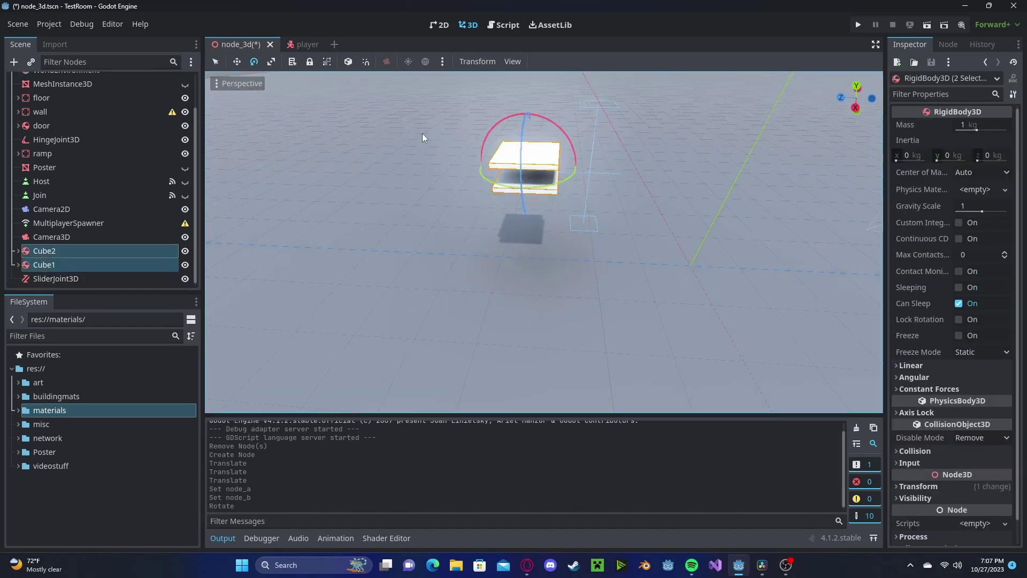
{"action": "left_click", "coordinate": [236, 61]}
{"action": "left_click_drag", "start_coordinate": [482, 165], "coordinate": [529, 172]}
{"action": "right_click_drag", "start_coordinate": [528, 172], "coordinate": [509, 191]}
{"action": "left_click_drag", "start_coordinate": [538, 161], "coordinate": [561, 124]}
{"action": "right_click_drag", "start_coordinate": [561, 124], "coordinate": [557, 130]}
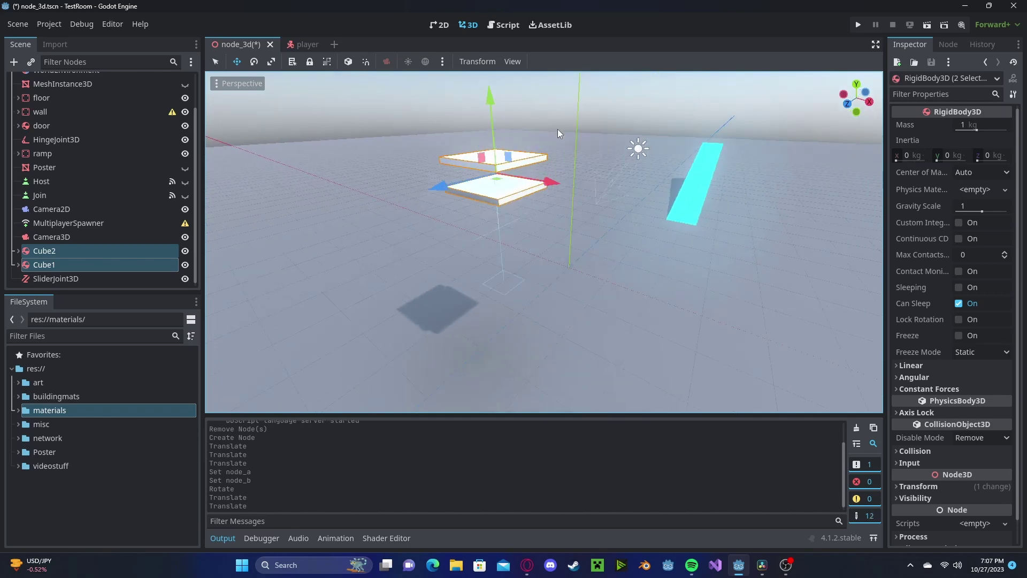
Lower Cube1 along the Y axis away from Cube2, and check Cube2's linear axis locks
{"action": "left_click", "coordinate": [108, 265]}
{"action": "left_click_drag", "start_coordinate": [496, 166], "coordinate": [503, 214]}
{"action": "left_click", "coordinate": [91, 251]}
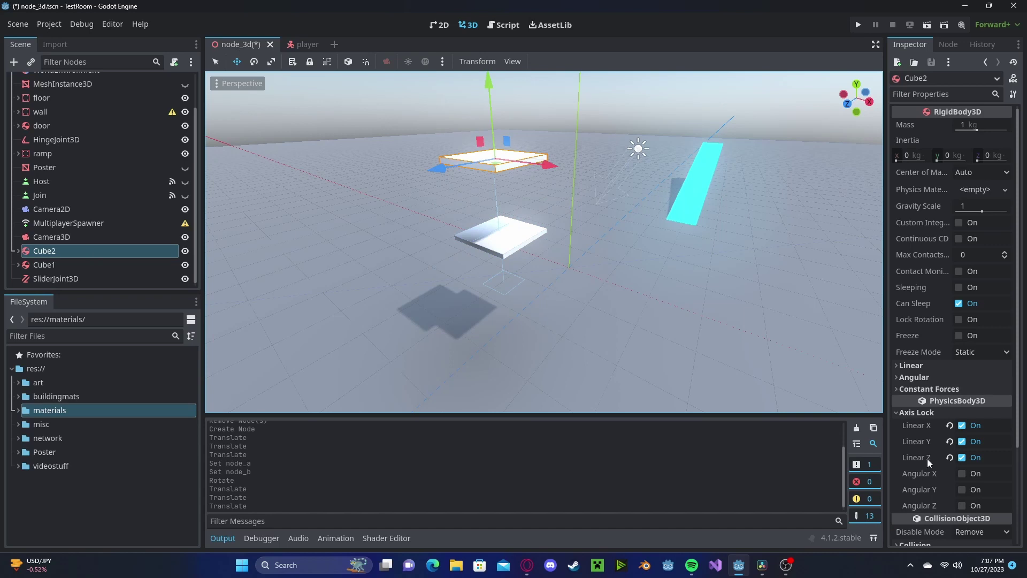
Raise Cube1 along the Y axis towards Cube2 and run the project
{"action": "left_click", "coordinate": [53, 265]}
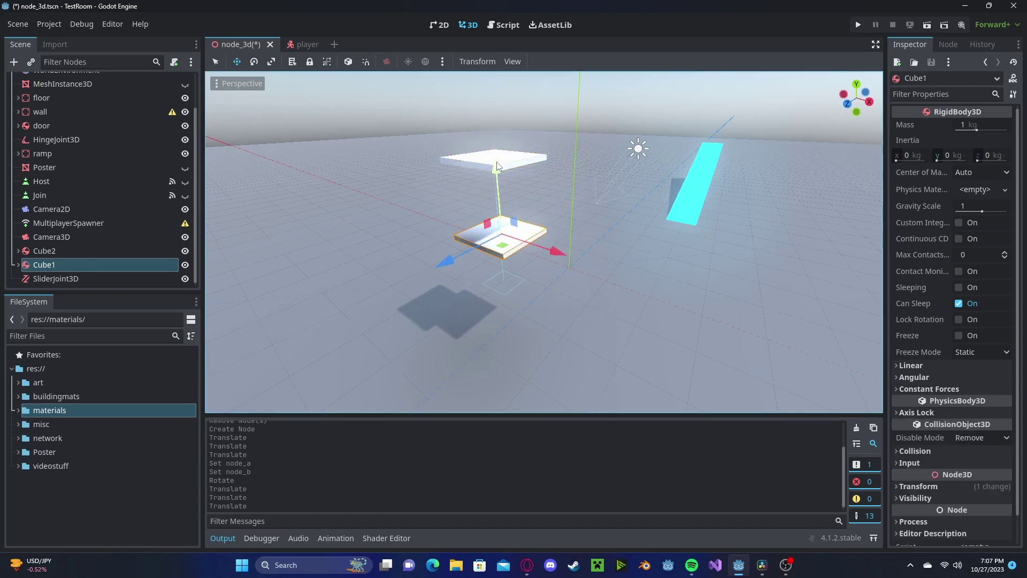
{"action": "left_click_drag", "start_coordinate": [496, 171], "coordinate": [492, 117]}
{"action": "left_click", "coordinate": [858, 26]}
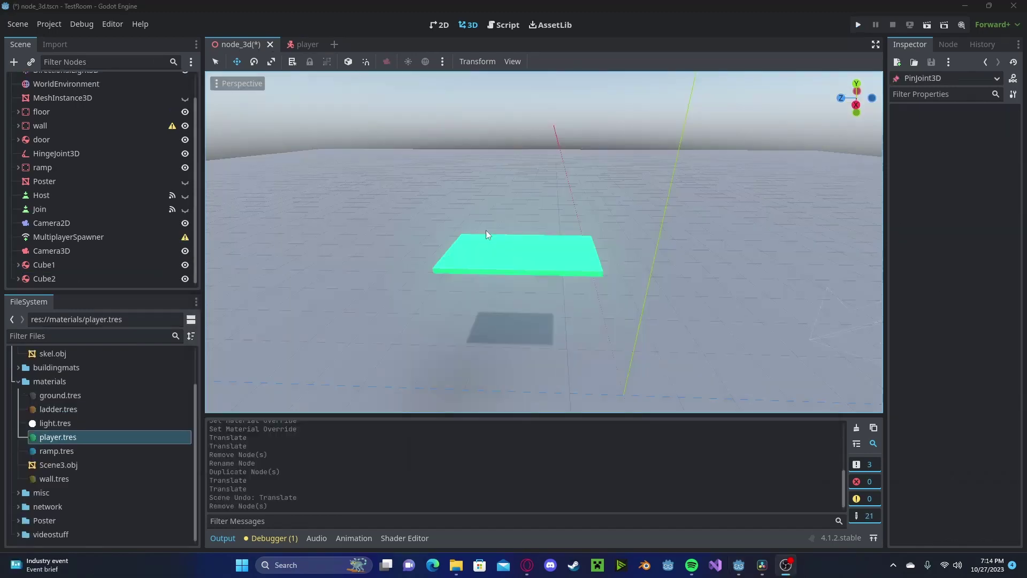
Add a PinJoint3D under the root Node3D and move it along Y and Z to the two cubes
{"action": "scroll", "coordinate": [120, 176], "scroll_direction": "up", "scroll_amount": 2}
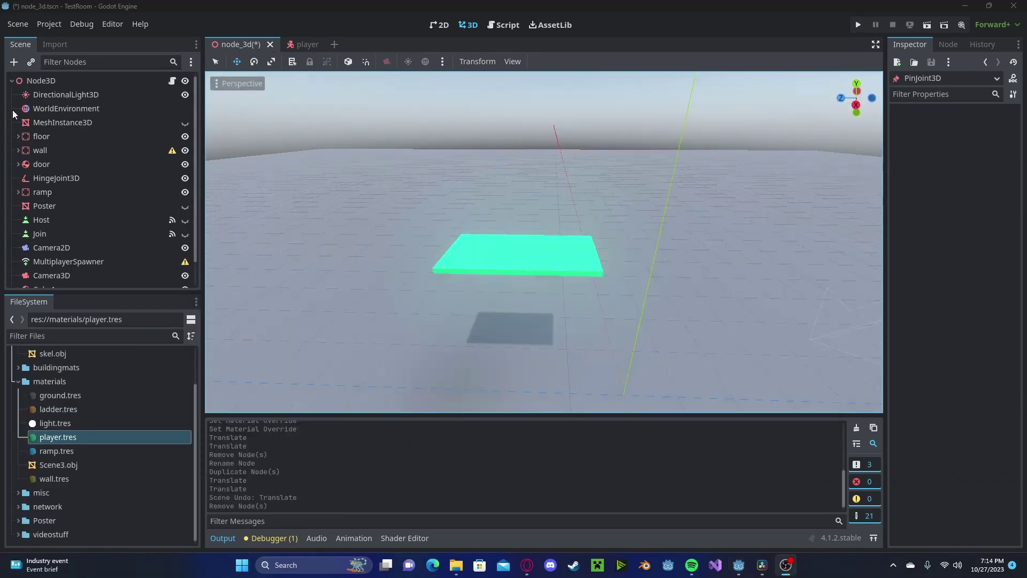
{"action": "left_click", "coordinate": [28, 79]}
{"action": "left_click", "coordinate": [15, 62]}
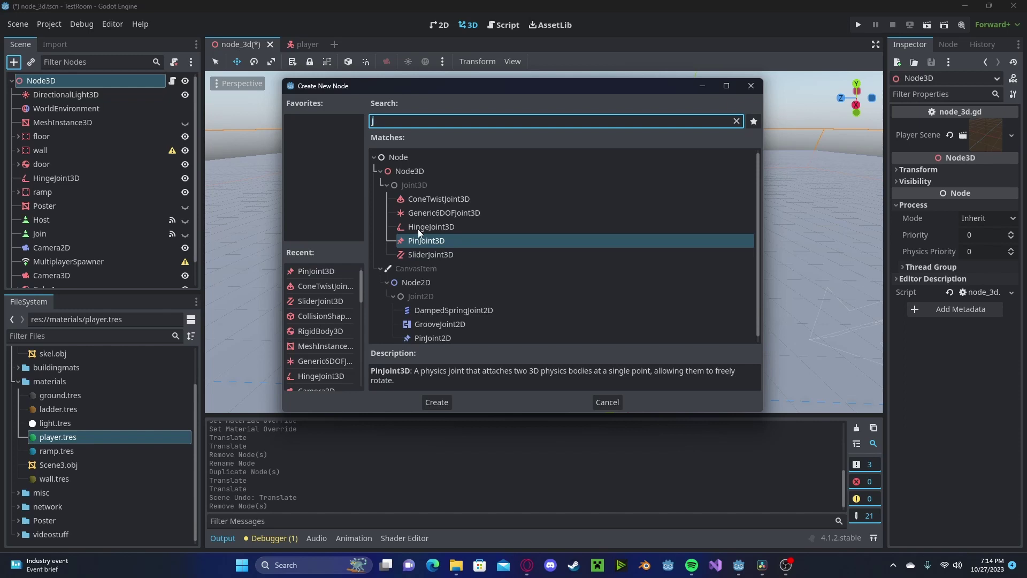
{"action": "double_click", "coordinate": [426, 241]}
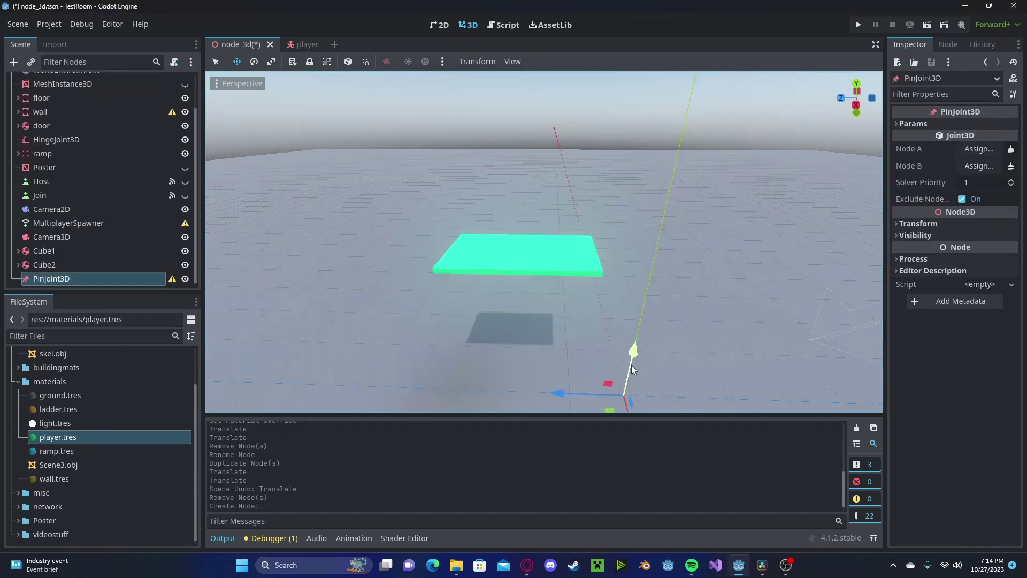
{"action": "left_click_drag", "start_coordinate": [632, 345], "coordinate": [645, 194]}
{"action": "left_click_drag", "start_coordinate": [576, 268], "coordinate": [455, 261]}
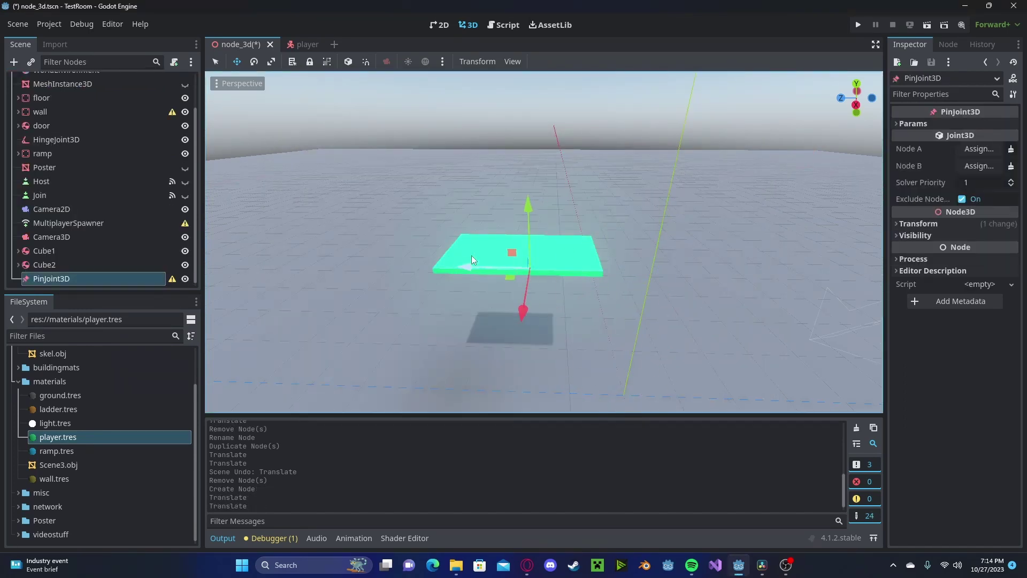
Move Cube2 away from Cube1 to leave a gap, and position PinJoint3D between the two cubes
{"action": "middle_click_drag", "start_coordinate": [471, 255], "coordinate": [347, 276]}
{"action": "middle_click_drag", "start_coordinate": [406, 225], "coordinate": [321, 241]}
{"action": "left_click", "coordinate": [80, 264]}
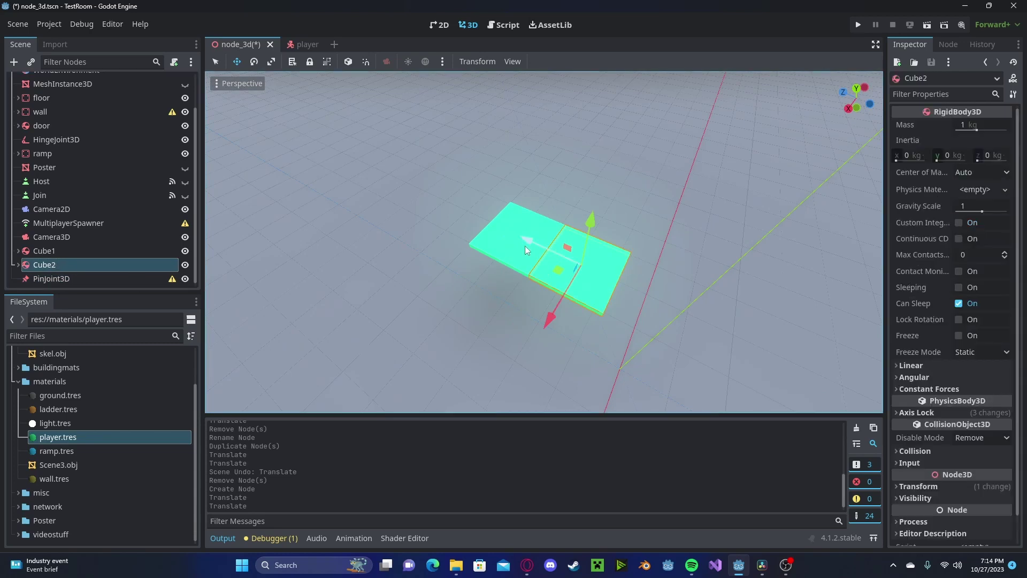
{"action": "left_click", "coordinate": [121, 278]}
{"action": "middle_click_drag", "start_coordinate": [512, 260], "coordinate": [535, 214]}
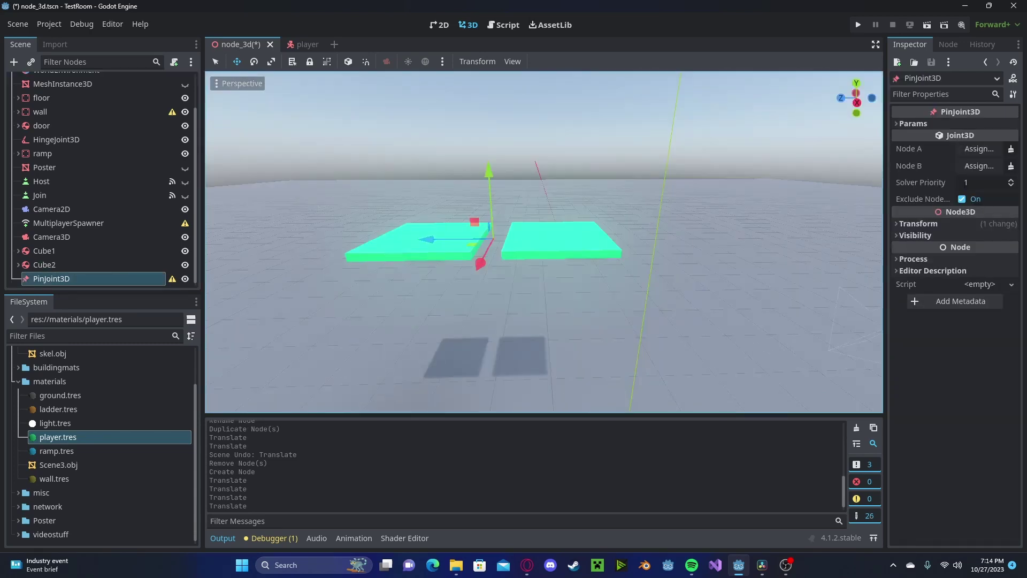
Assign Cube1 as Node A and Cube2 as Node B of PinJoint3D
{"action": "left_click", "coordinate": [964, 150]}
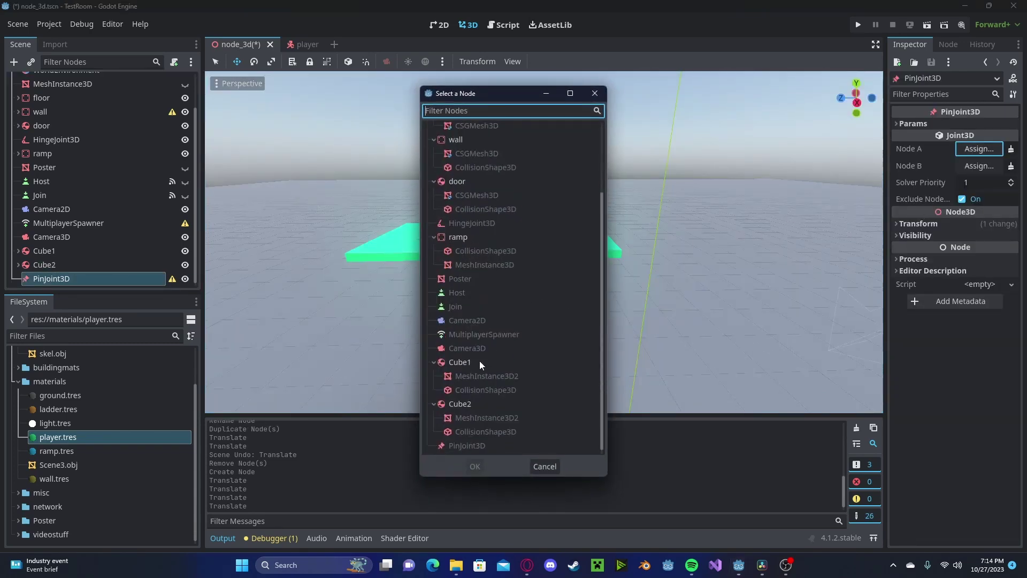
{"action": "double_click", "coordinate": [479, 362]}
{"action": "left_click", "coordinate": [979, 166]}
{"action": "double_click", "coordinate": [482, 398]}
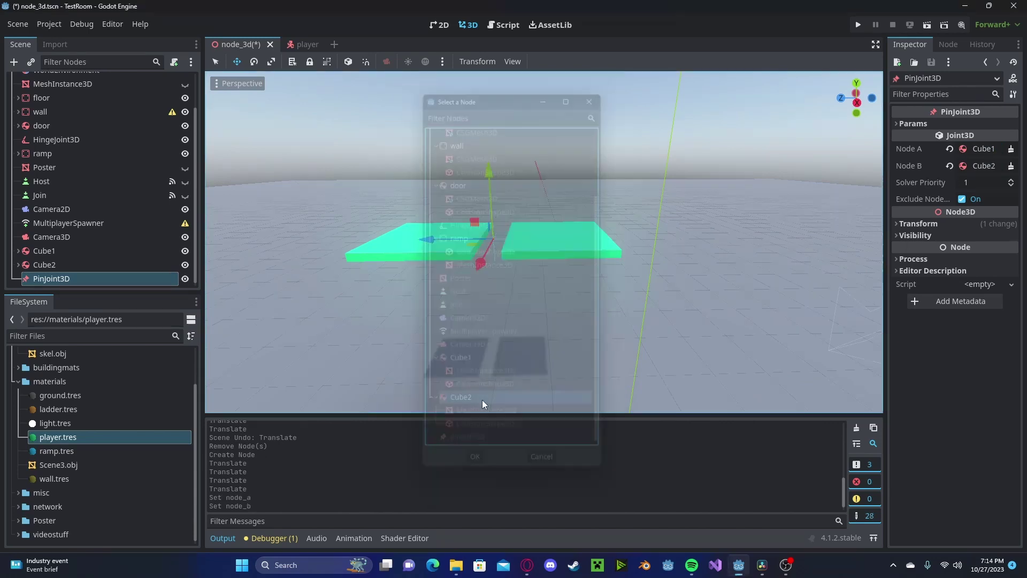
Turn off all of Cube2's axis locks, leaving Cube1 locked on linear X, Y and Z, and run the project
{"action": "left_click", "coordinate": [110, 251]}
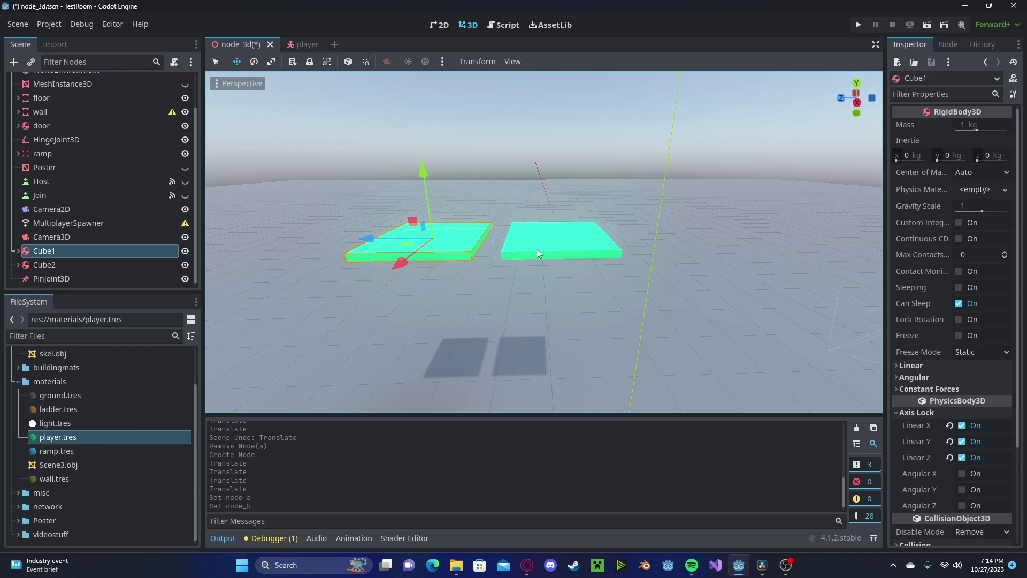
{"action": "left_click", "coordinate": [138, 266]}
{"action": "left_click", "coordinate": [858, 25]}
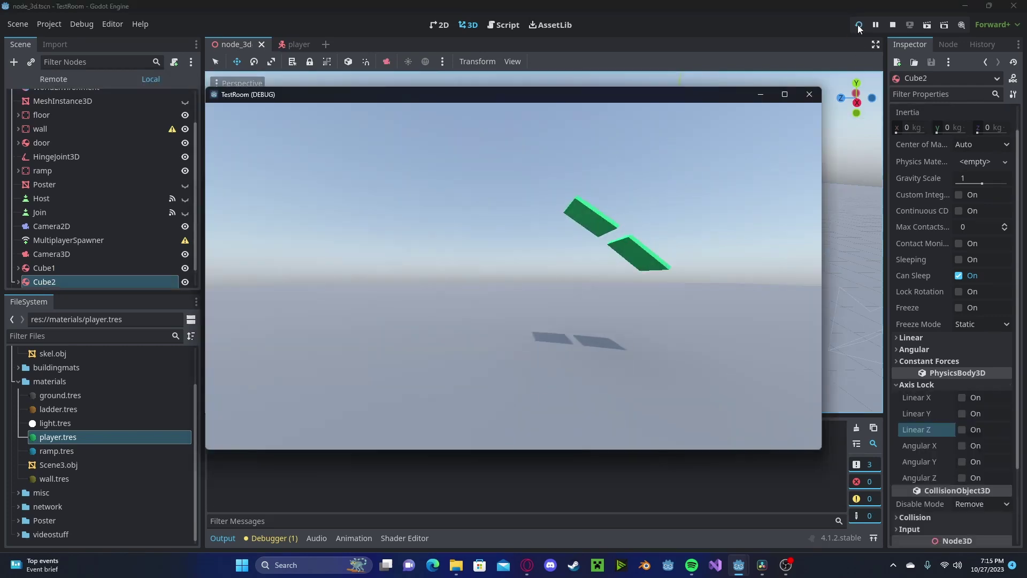